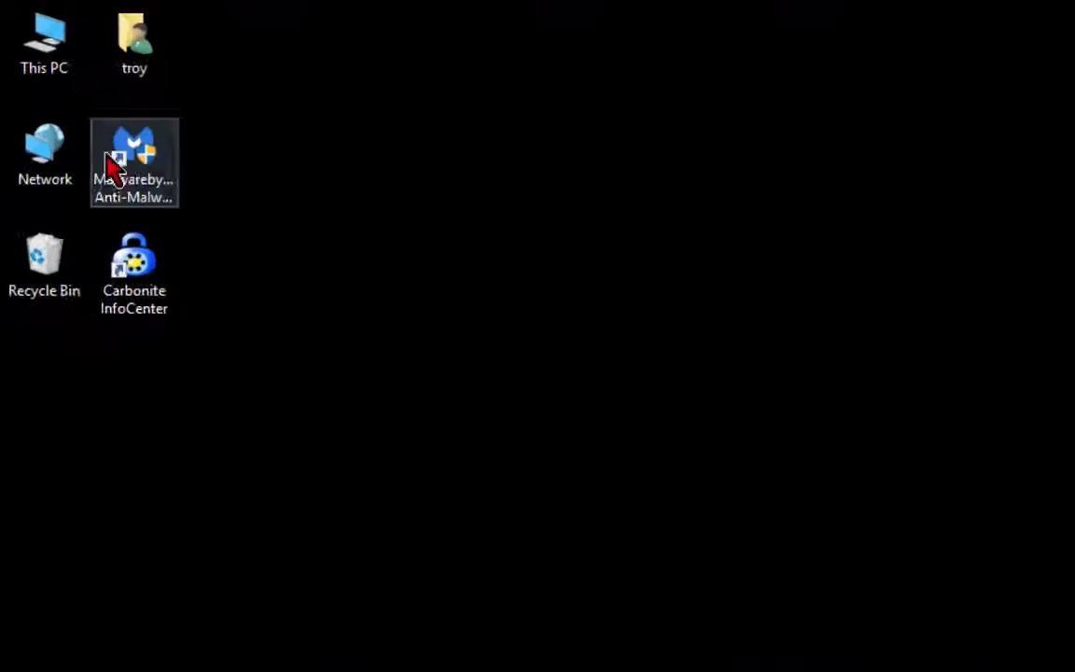
Select the This PC and Network desktop icons, then preview and dismiss the Start menu's Power options.
{"action": "left_click", "coordinate": [35, 45]}
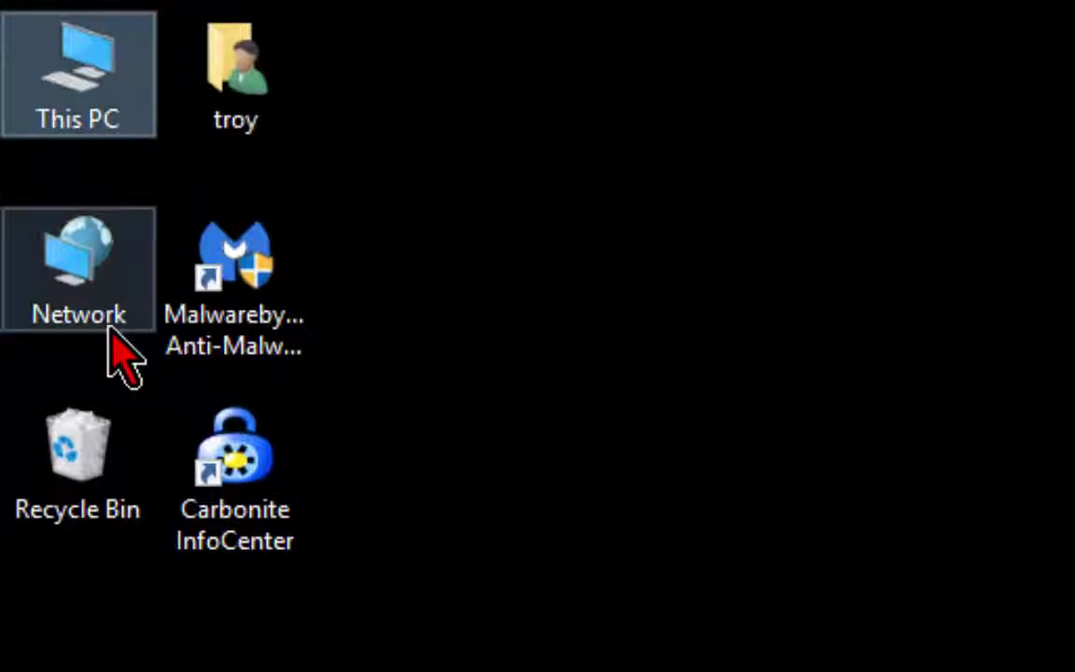
{"action": "left_click", "coordinate": [110, 327]}
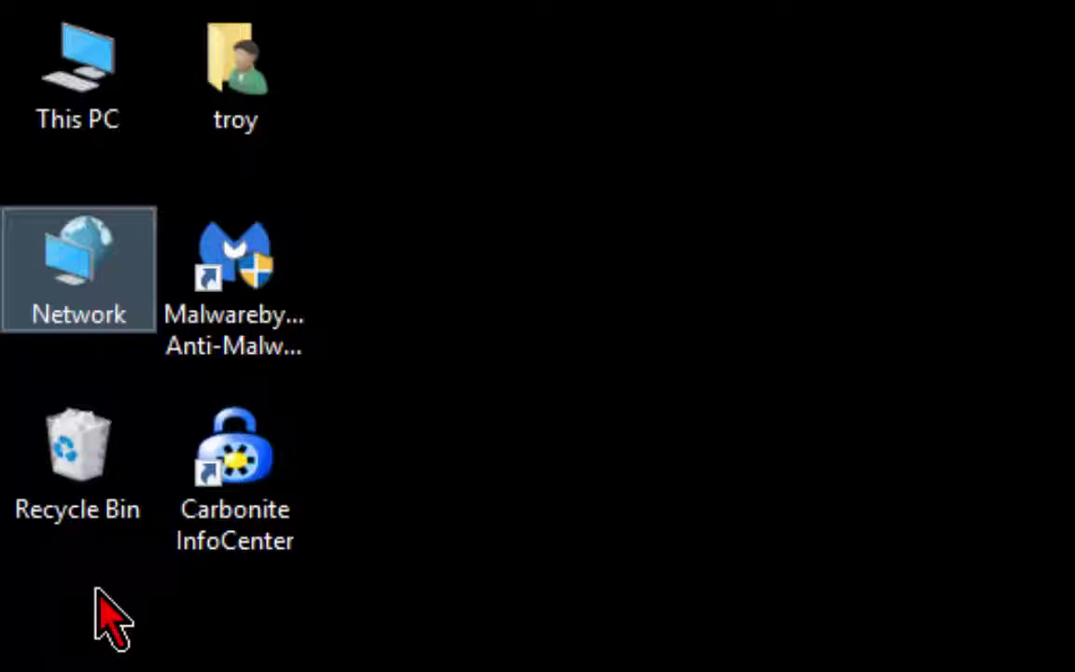
{"action": "left_click", "coordinate": [113, 119]}
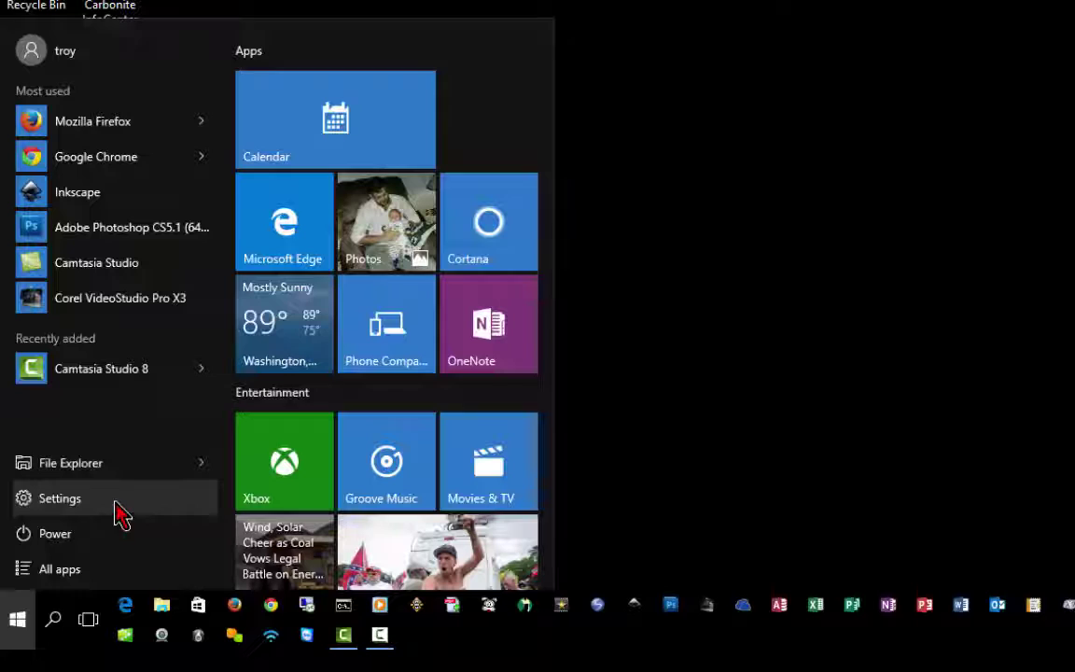
{"action": "left_click", "coordinate": [99, 546]}
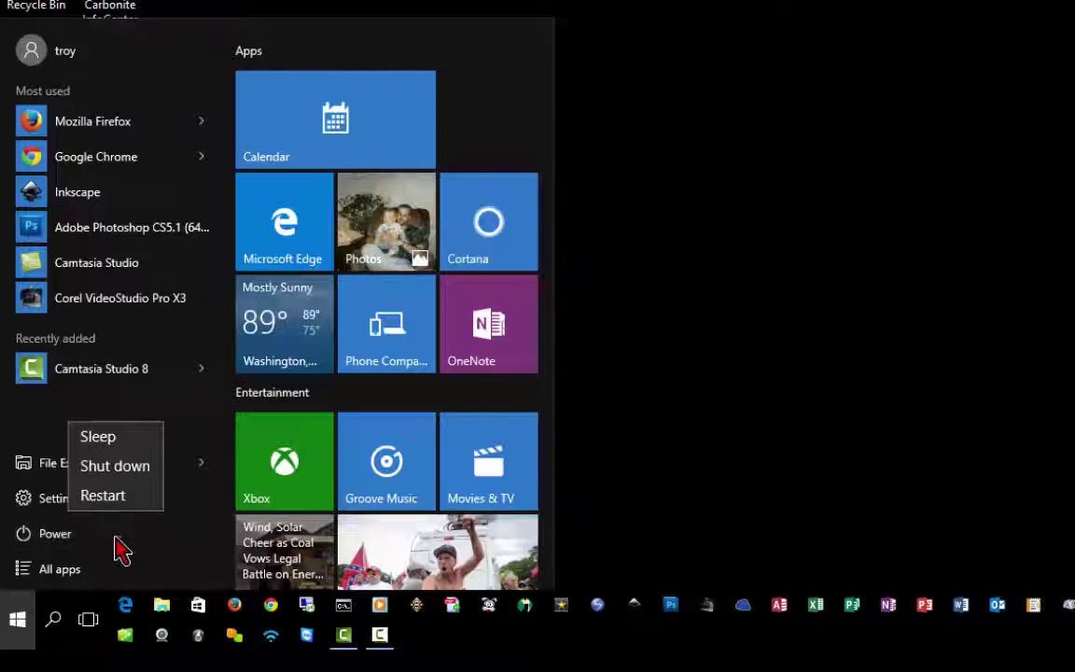
{"action": "left_click", "coordinate": [65, 576]}
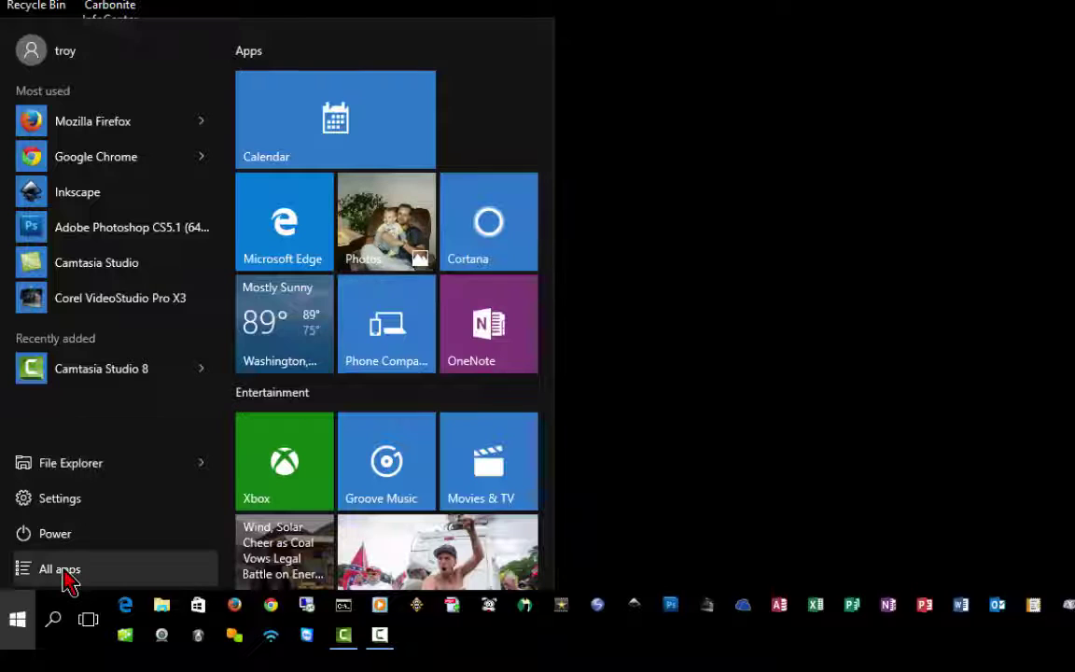
{"action": "left_click", "coordinate": [67, 579]}
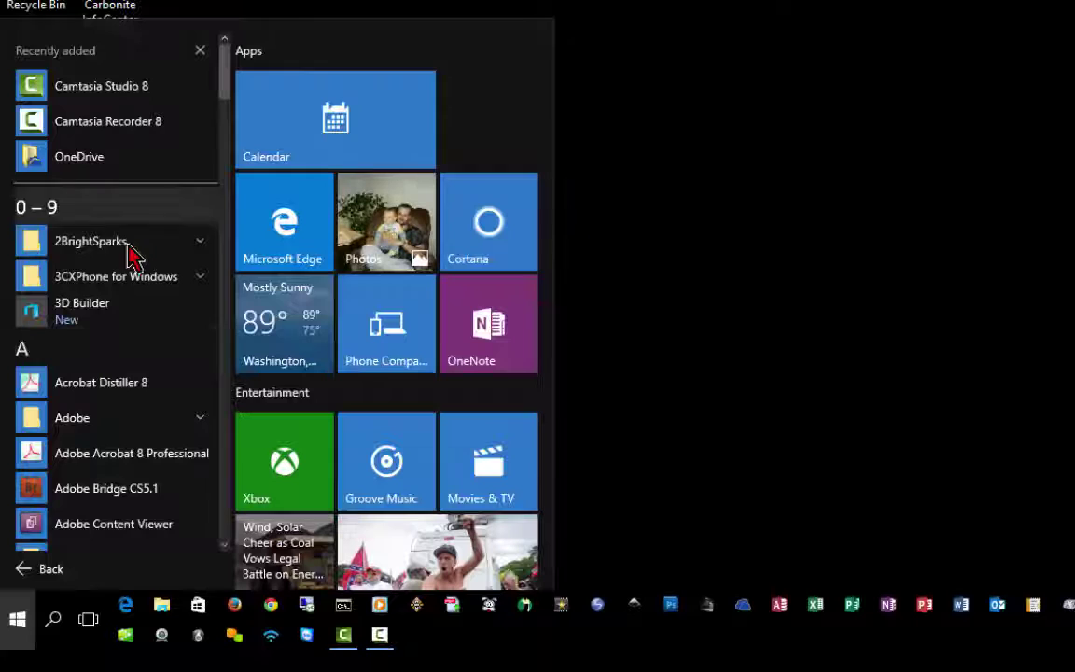
{"action": "scroll", "coordinate": [148, 473], "scroll_direction": "down", "scroll_amount": 3}
{"action": "key", "text": "BackSpace"}
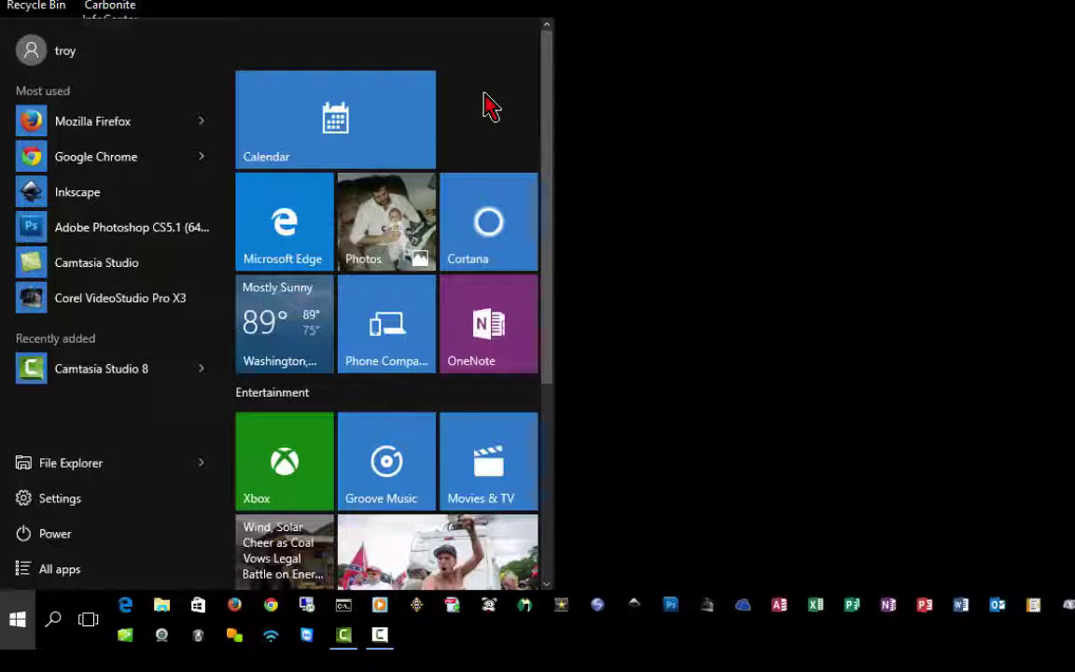
Name the first tile group 'Apps' and unpin the Calendar tile from Start.
{"action": "mouse_move", "coordinate": [304, 52]}
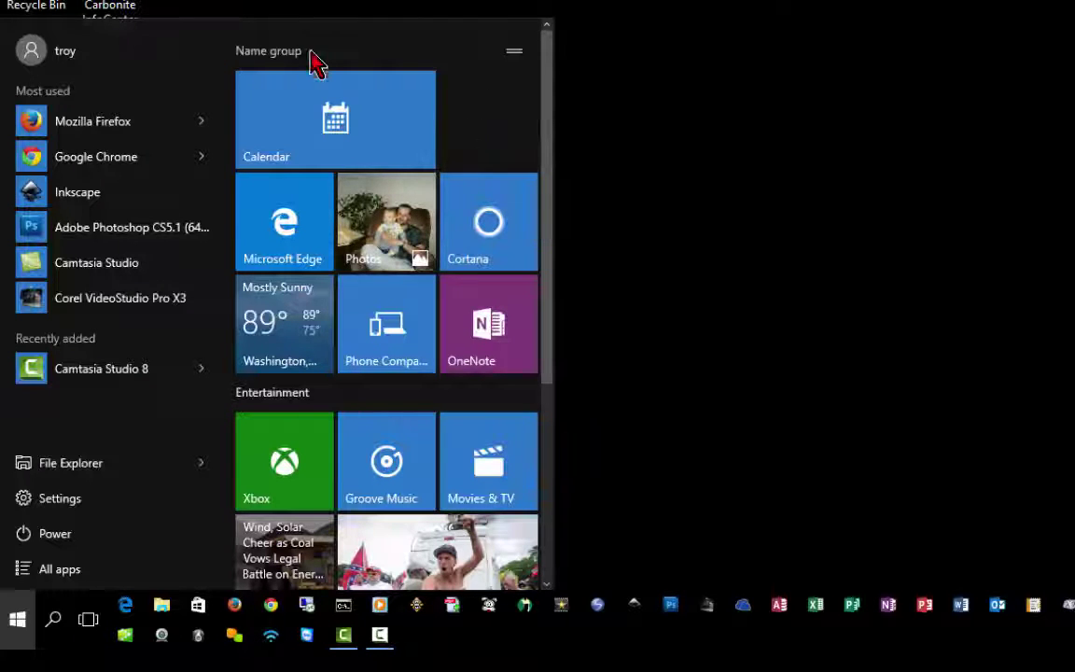
{"action": "left_click", "coordinate": [509, 54]}
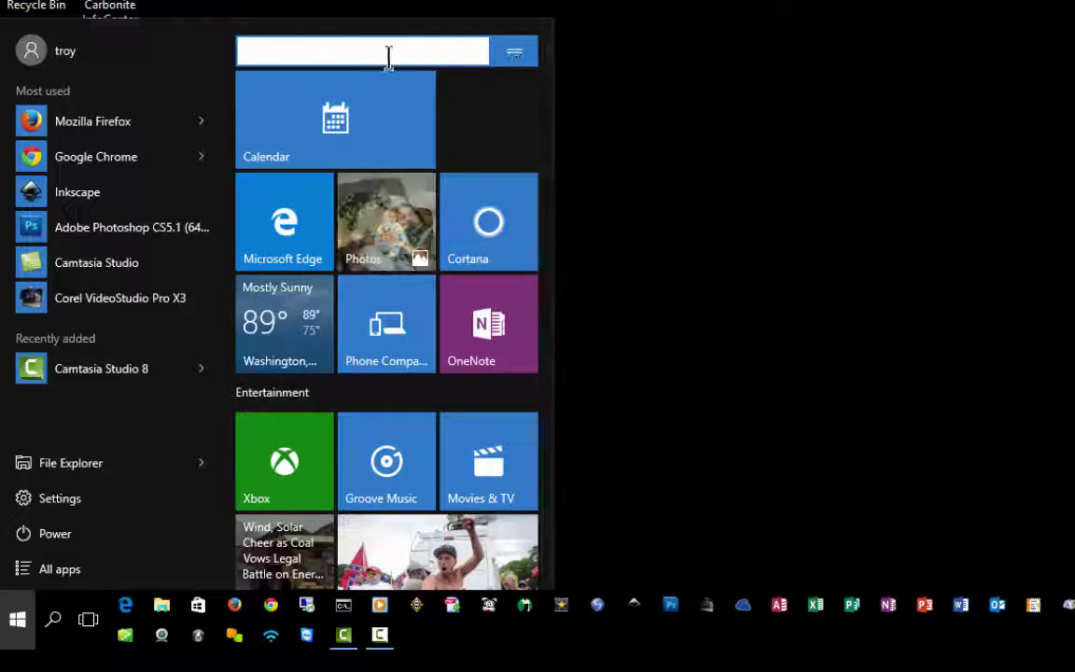
{"action": "type", "text": "Apps"}
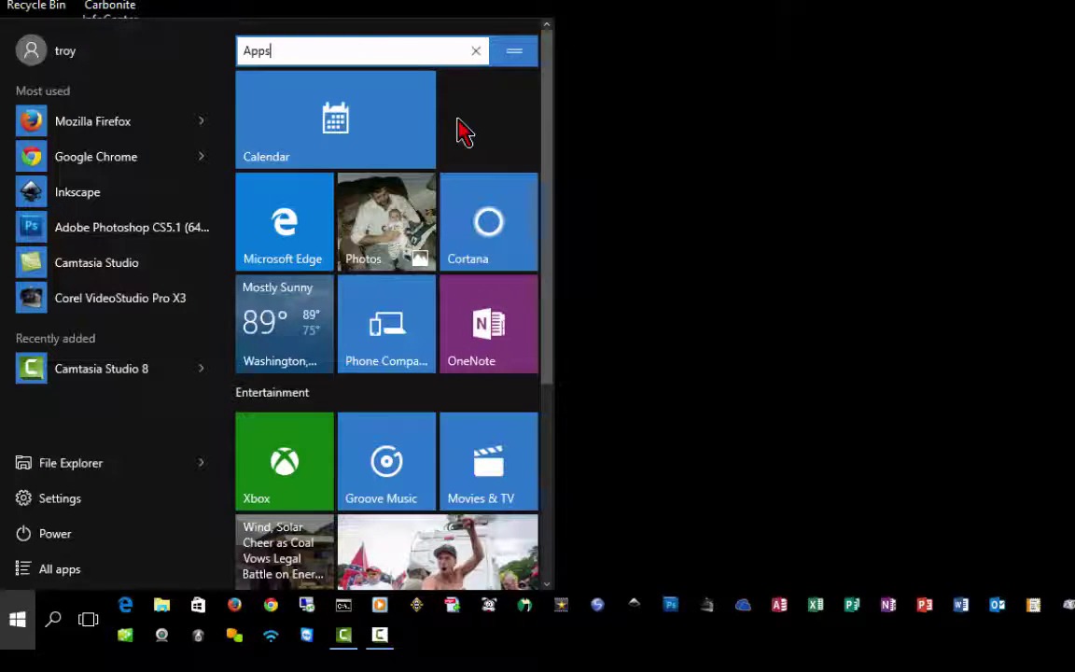
{"action": "left_click", "coordinate": [458, 135]}
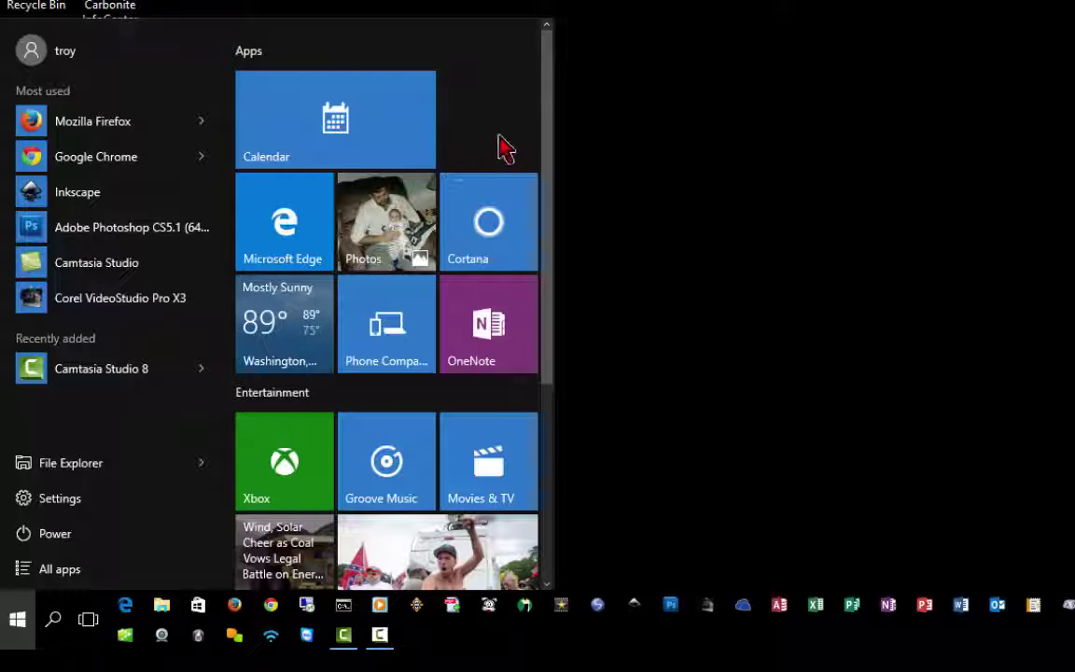
{"action": "right_click", "coordinate": [360, 144]}
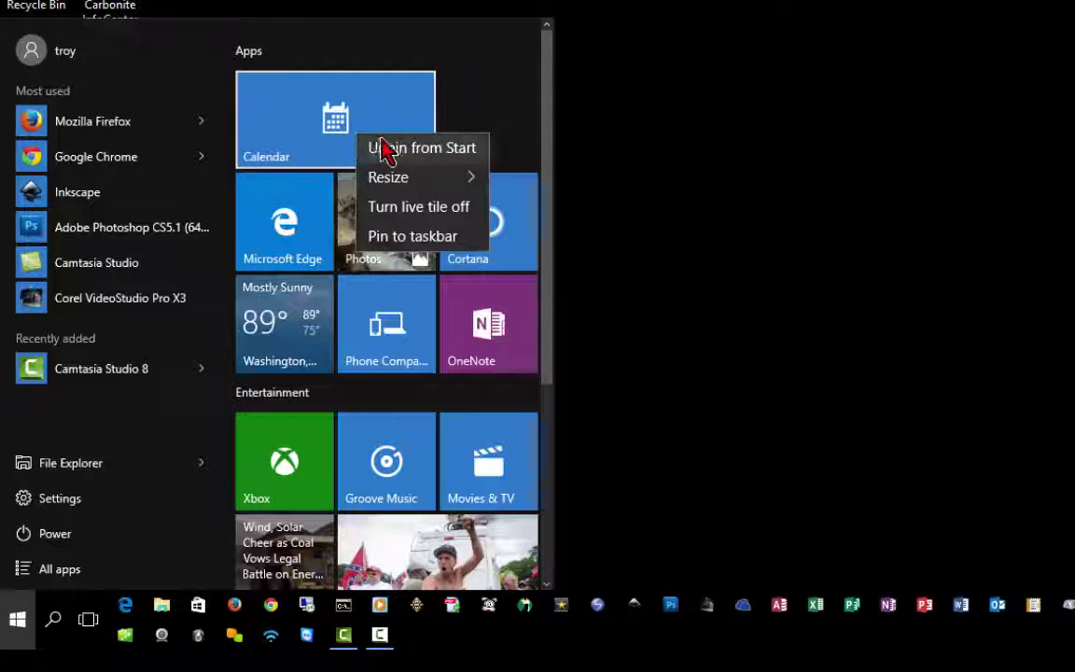
{"action": "left_click", "coordinate": [443, 154]}
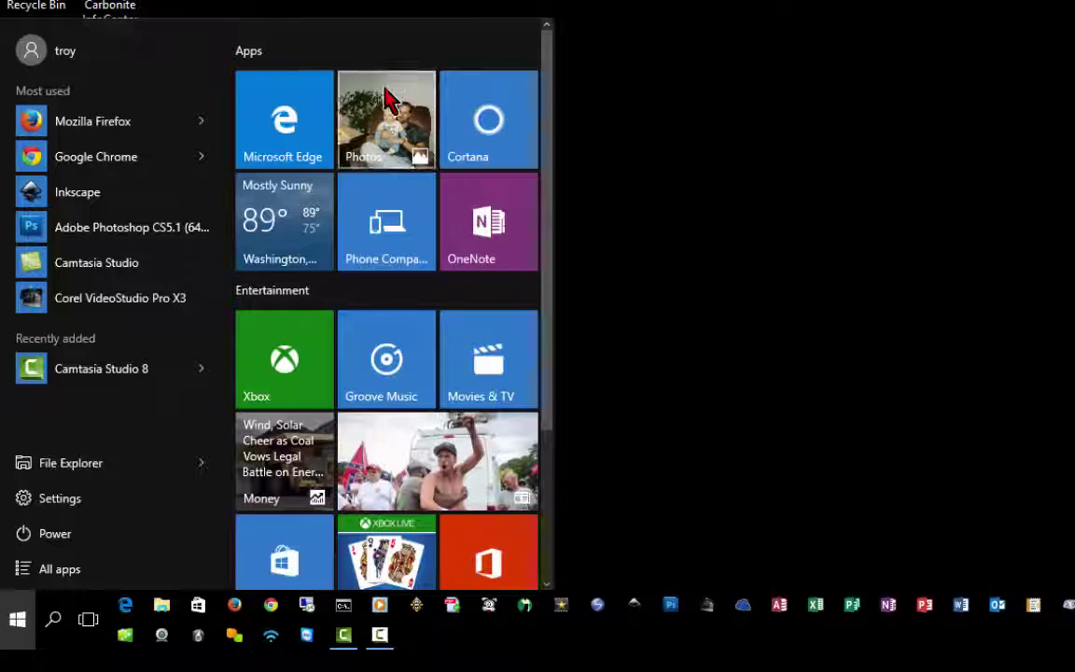
Resize the Microsoft Edge tile to Wide.
{"action": "right_click", "coordinate": [297, 124]}
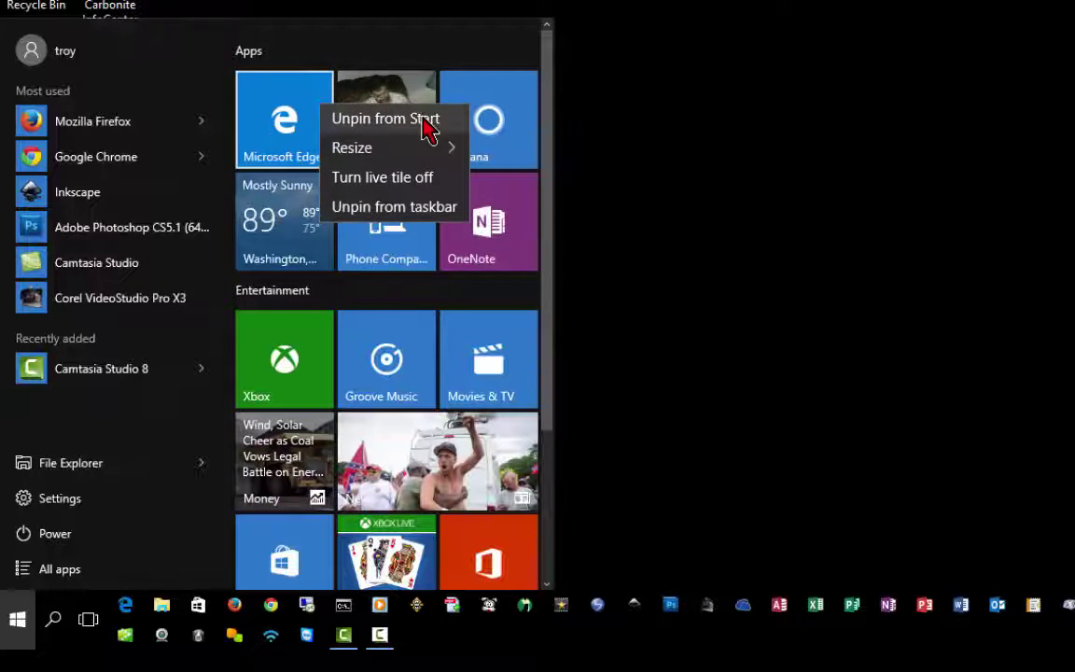
{"action": "mouse_move", "coordinate": [420, 149]}
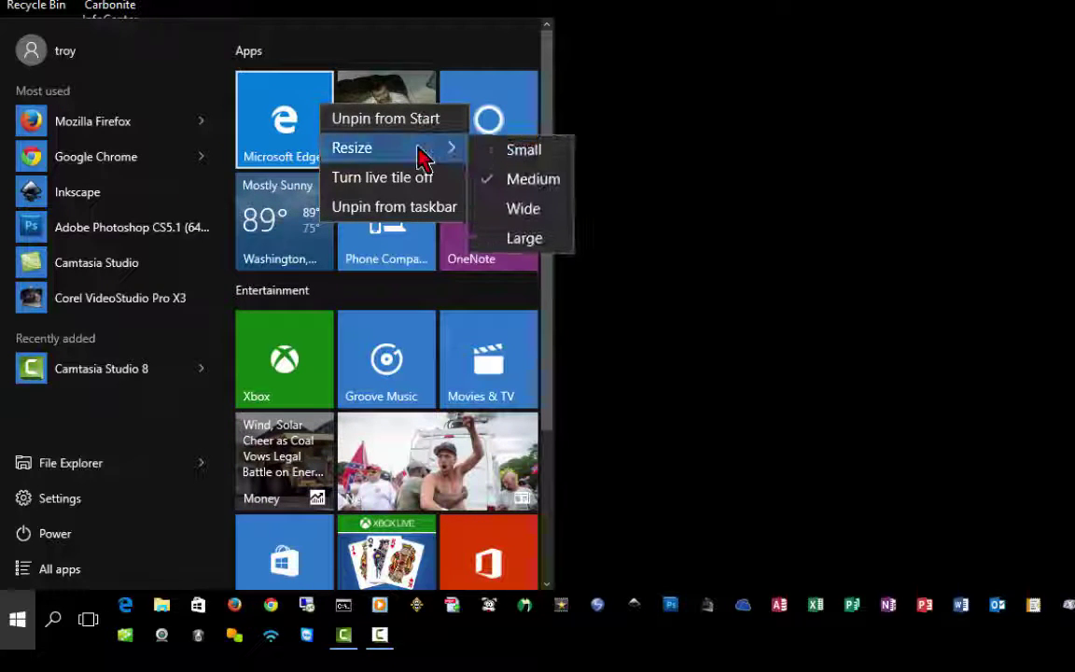
{"action": "left_click", "coordinate": [522, 214]}
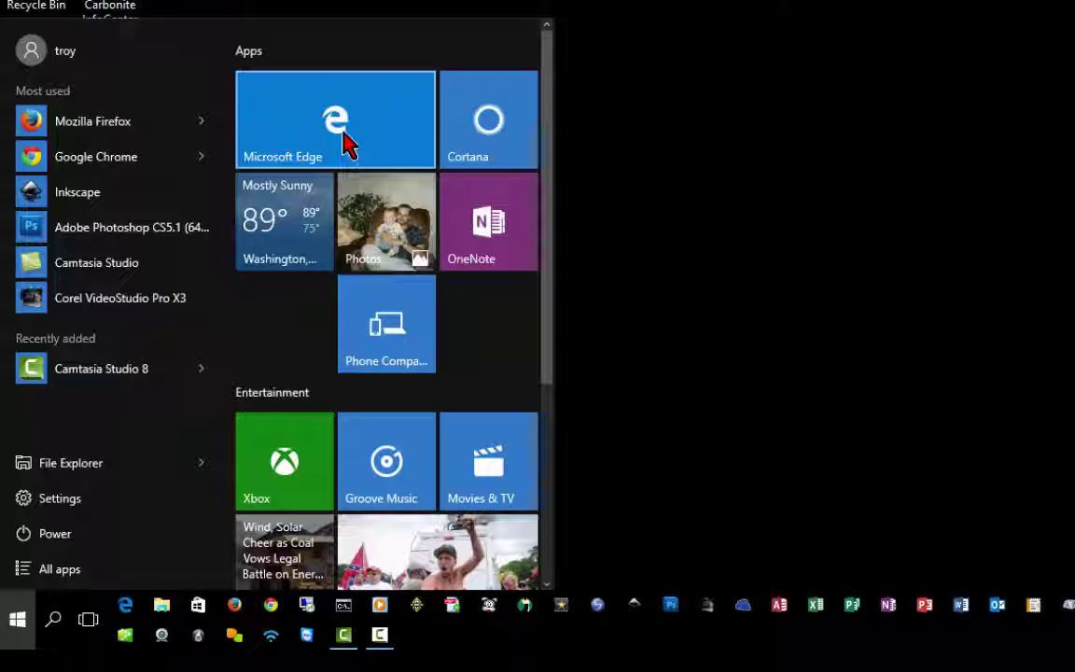
{"action": "right_click", "coordinate": [347, 146]}
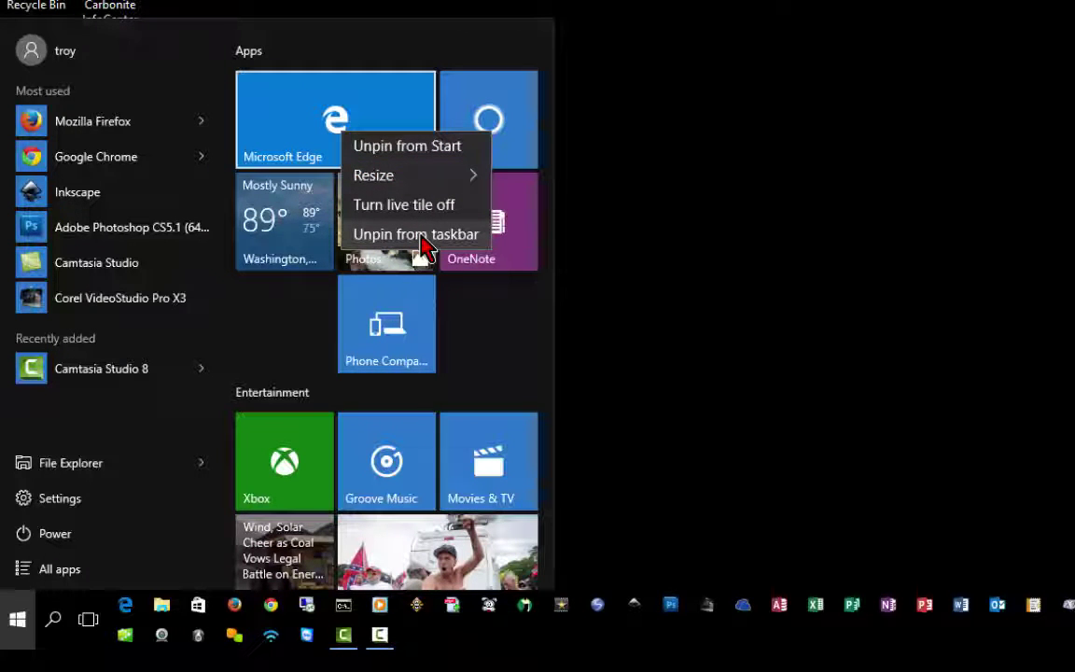
{"action": "left_click", "coordinate": [466, 353]}
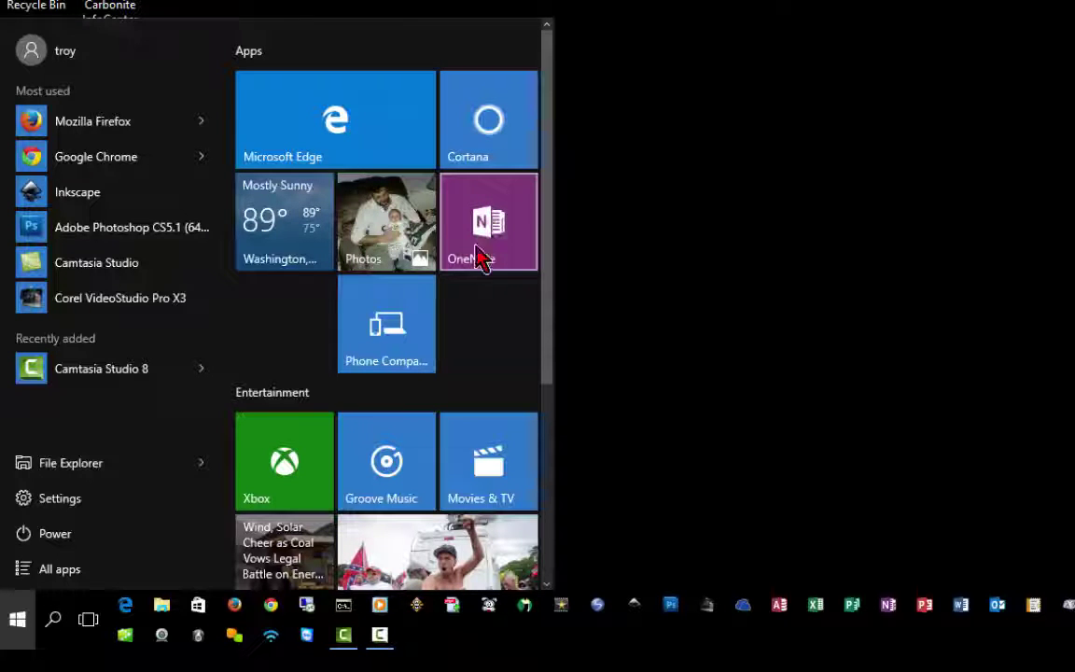
Pin OneNote to the taskbar, then unpin it again.
{"action": "right_click", "coordinate": [500, 224]}
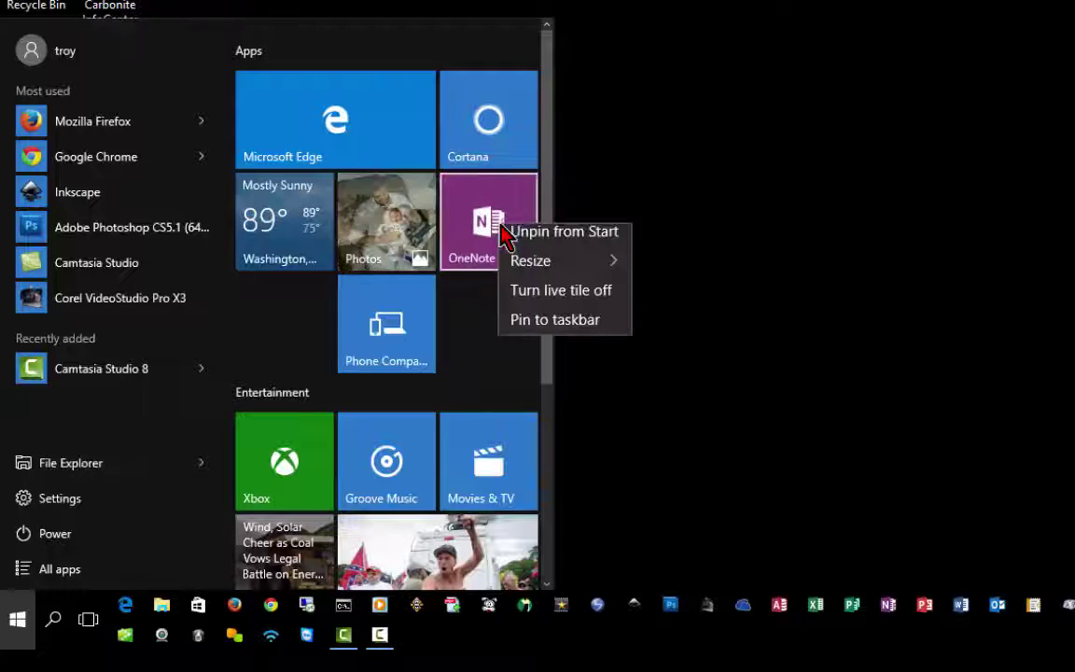
{"action": "left_click", "coordinate": [582, 328]}
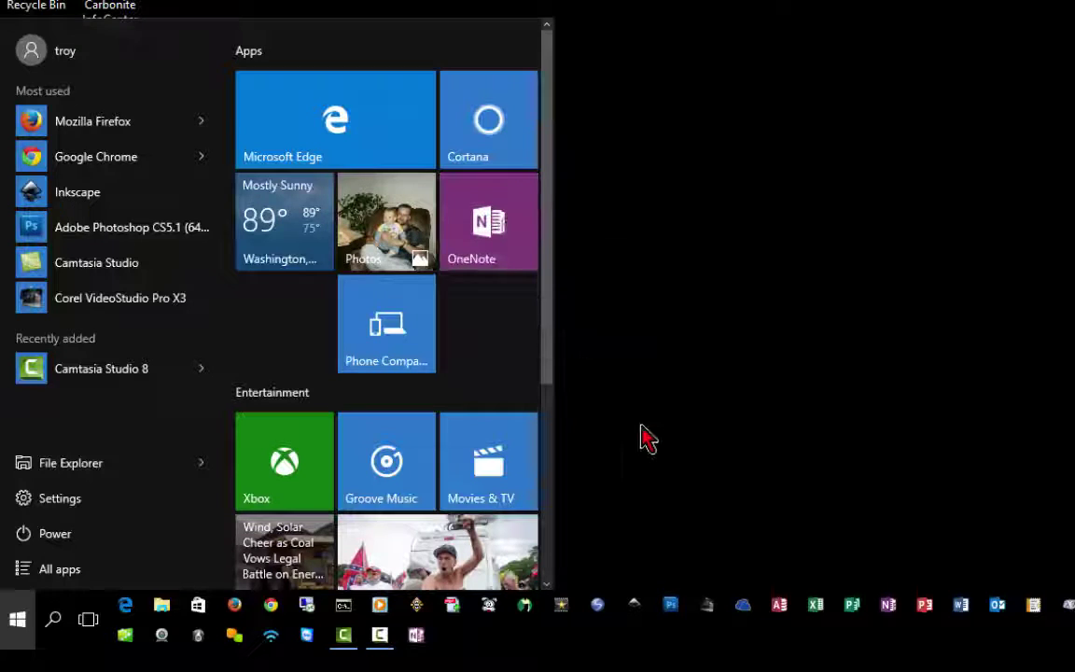
{"action": "right_click", "coordinate": [492, 240]}
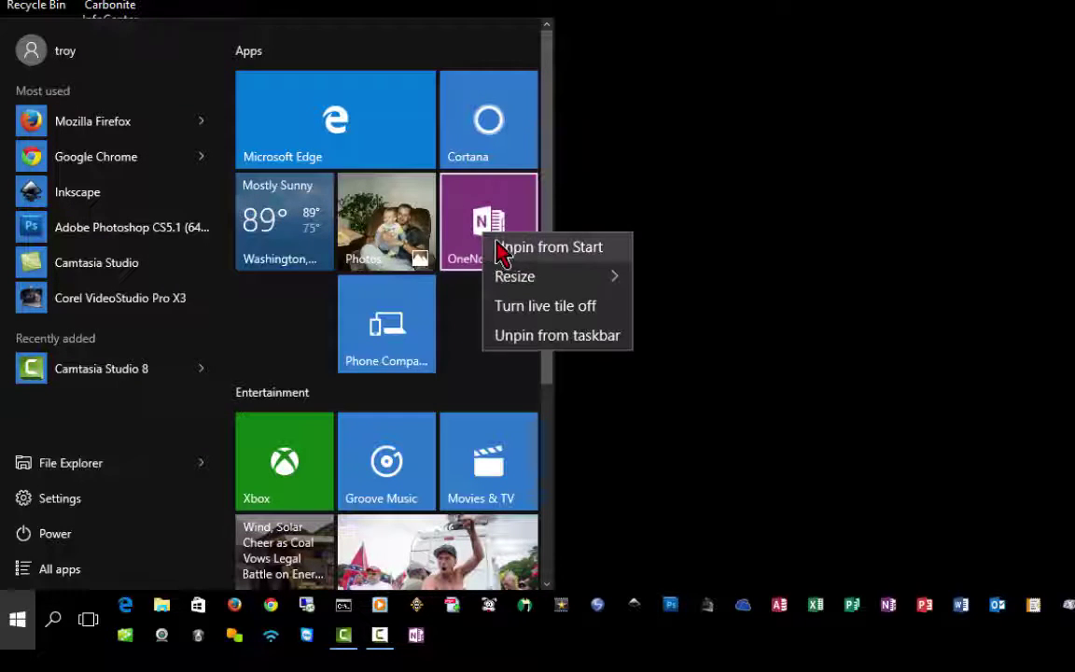
{"action": "left_click", "coordinate": [556, 338]}
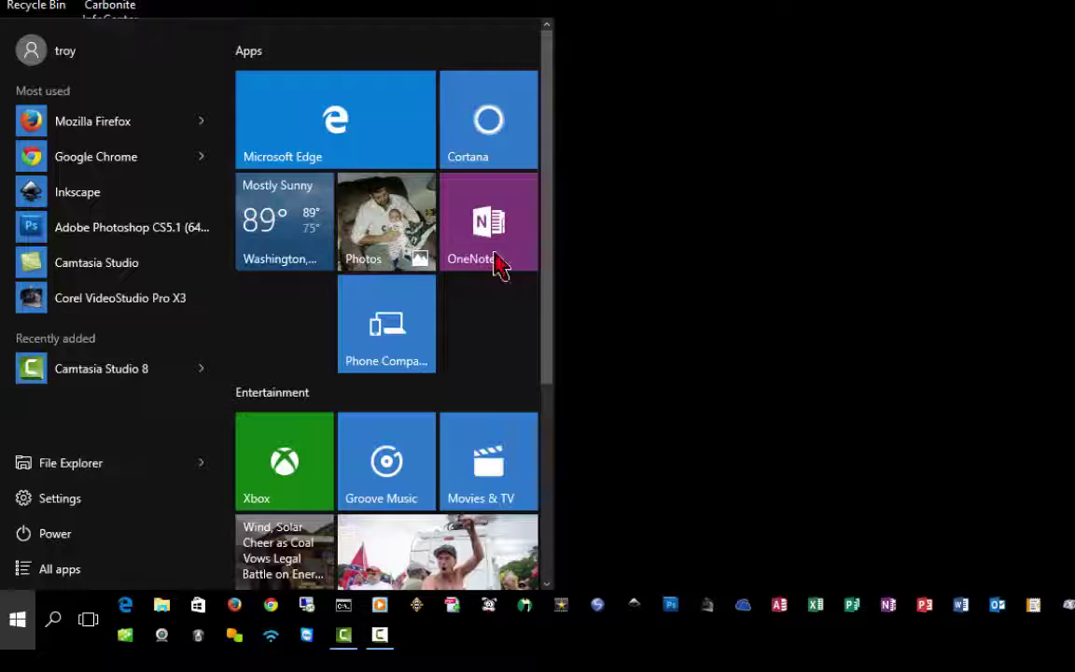
From All apps, pin Adobe Acrobat 8 Professional to both the taskbar and Start.
{"action": "left_click", "coordinate": [93, 572]}
{"action": "scroll", "coordinate": [126, 492], "scroll_direction": "down", "scroll_amount": 2}
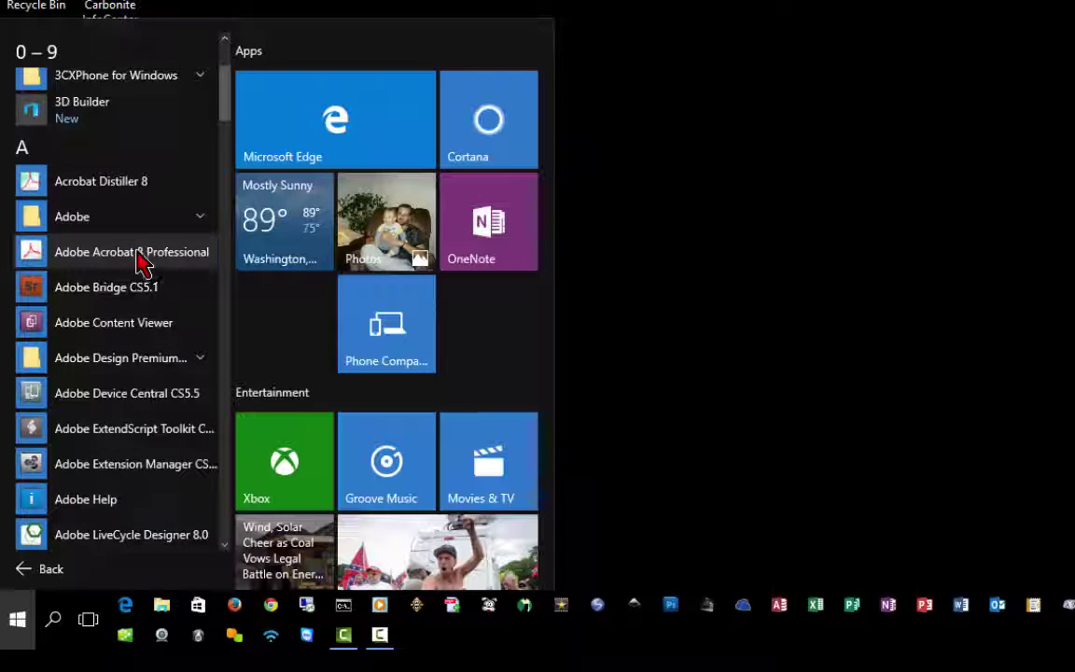
{"action": "right_click", "coordinate": [107, 259]}
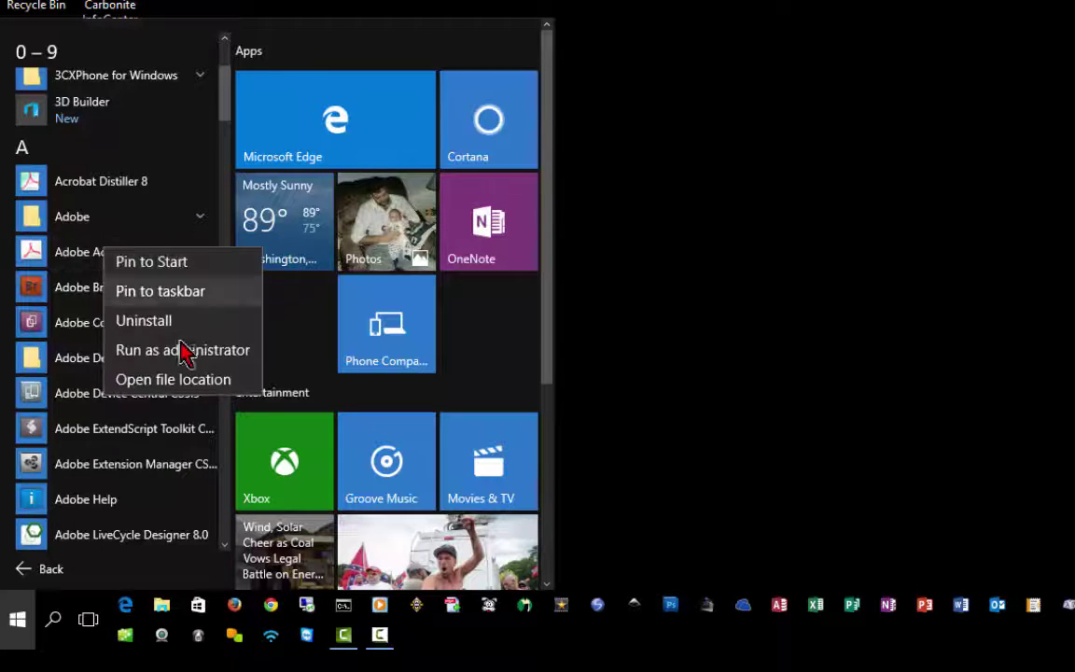
{"action": "left_click", "coordinate": [175, 293]}
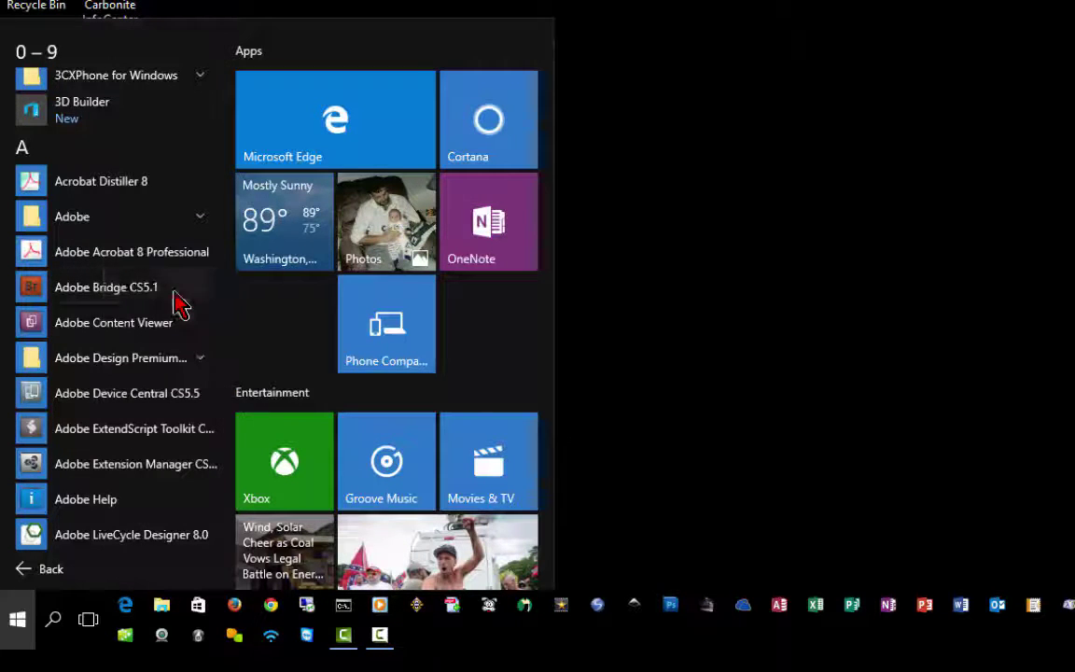
{"action": "right_click", "coordinate": [156, 261]}
{"action": "left_click", "coordinate": [222, 274]}
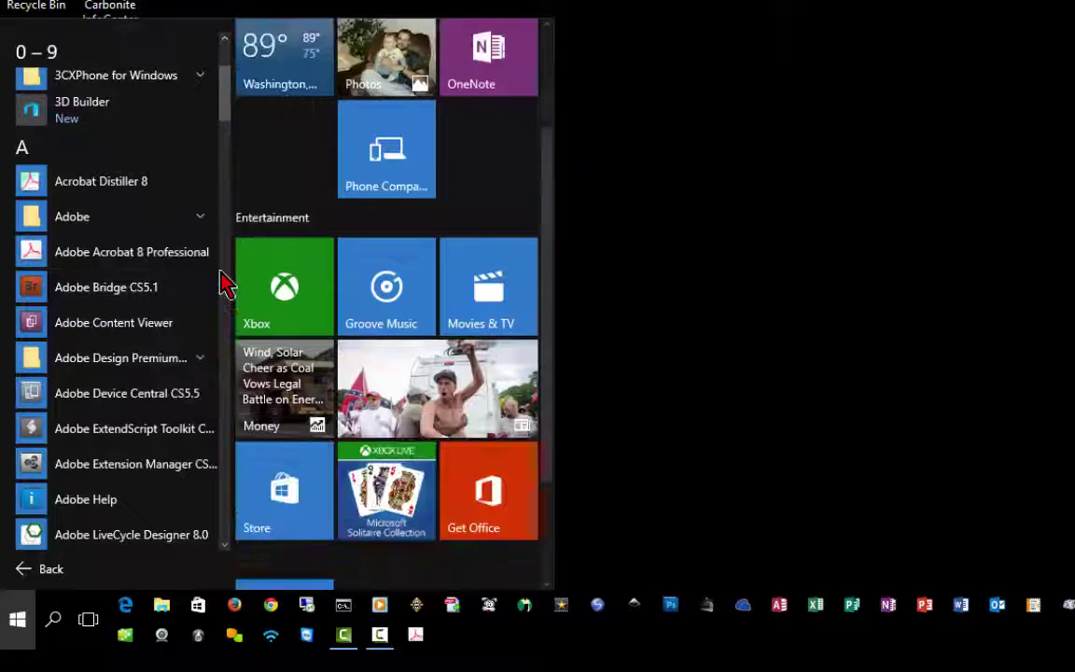
{"action": "scroll", "coordinate": [307, 509], "scroll_direction": "down", "scroll_amount": 1}
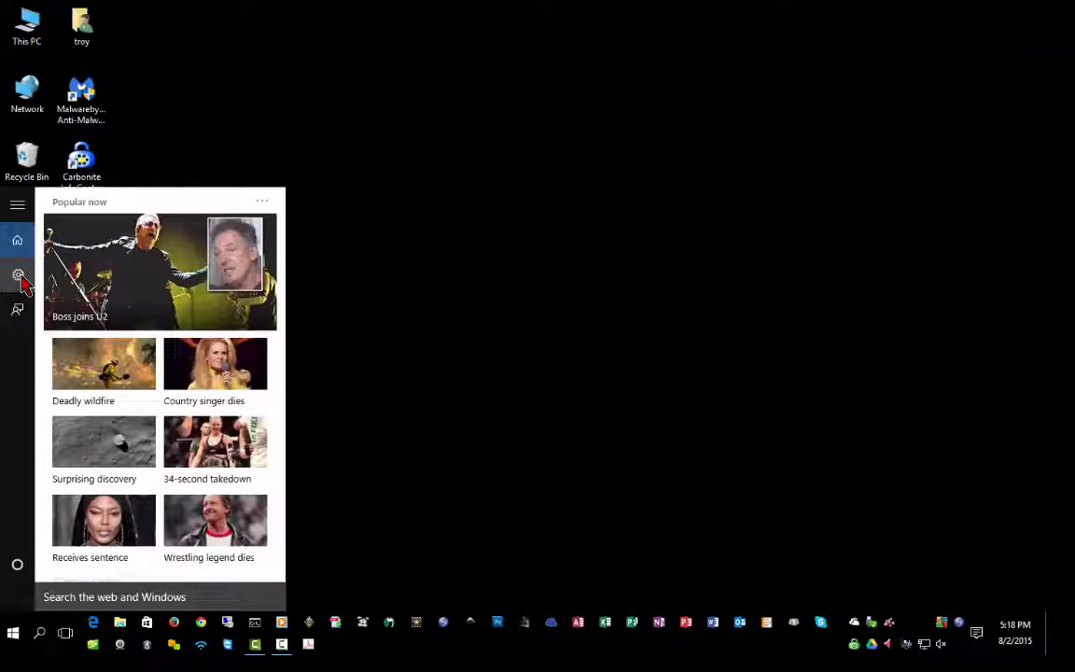
Open Cortana's settings page and scroll through its options.
{"action": "left_click", "coordinate": [18, 276]}
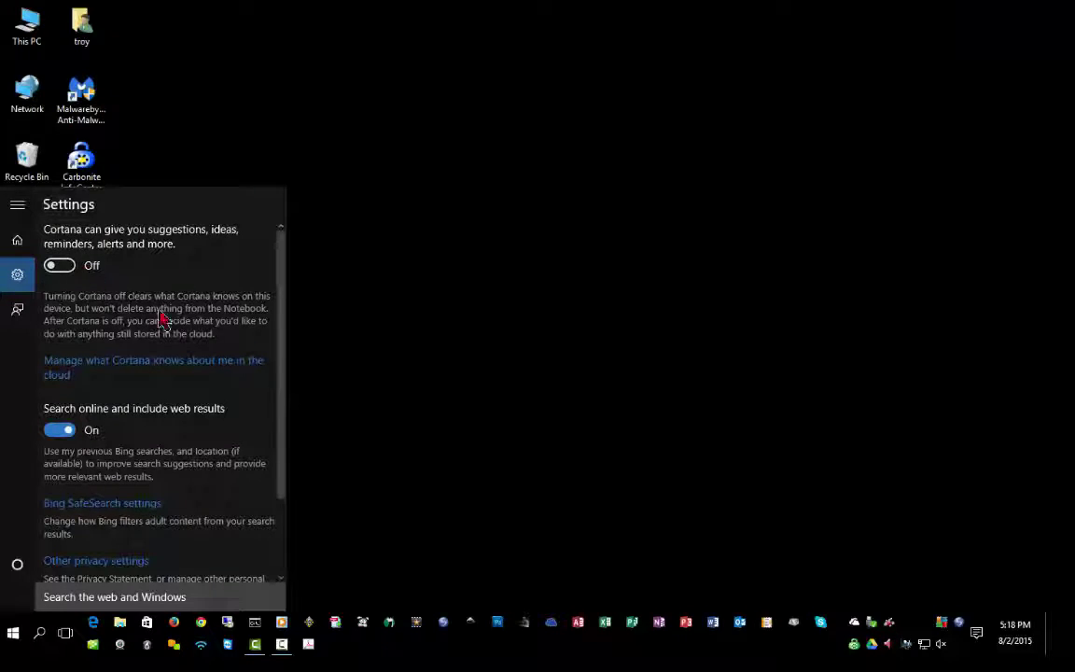
{"action": "scroll", "coordinate": [187, 457], "scroll_direction": "down", "scroll_amount": 2}
{"action": "scroll", "coordinate": [190, 467], "scroll_direction": "up", "scroll_amount": 2}
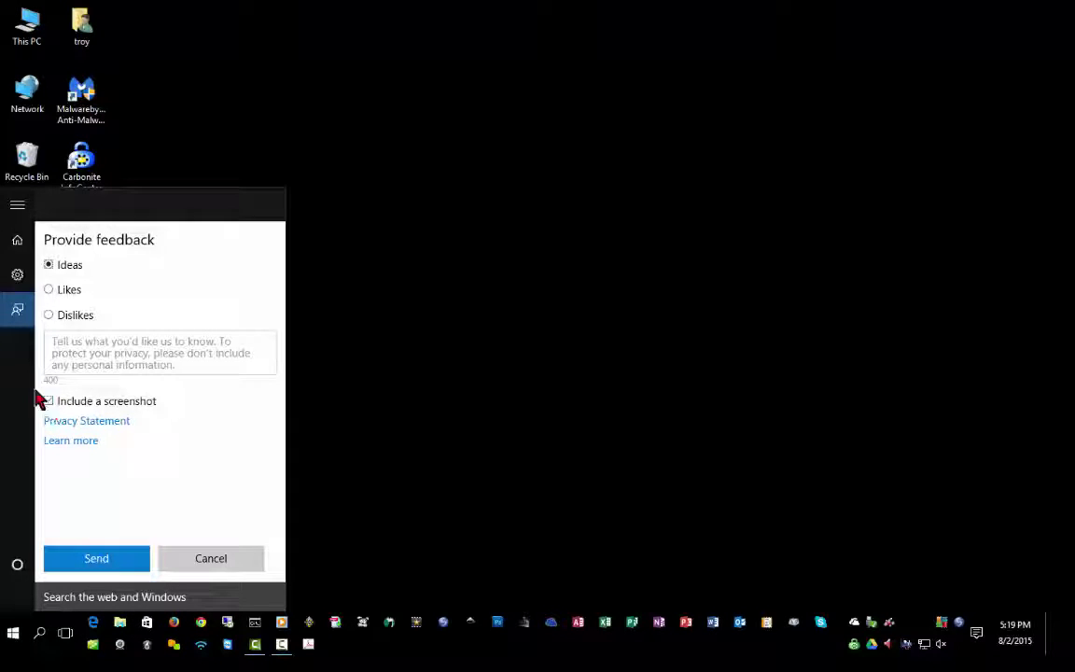
Close Cortana's feedback, create a second virtual desktop in Task View, and switch back to Desktop 1.
{"action": "key", "text": "Escape"}
{"action": "left_click", "coordinate": [65, 635]}
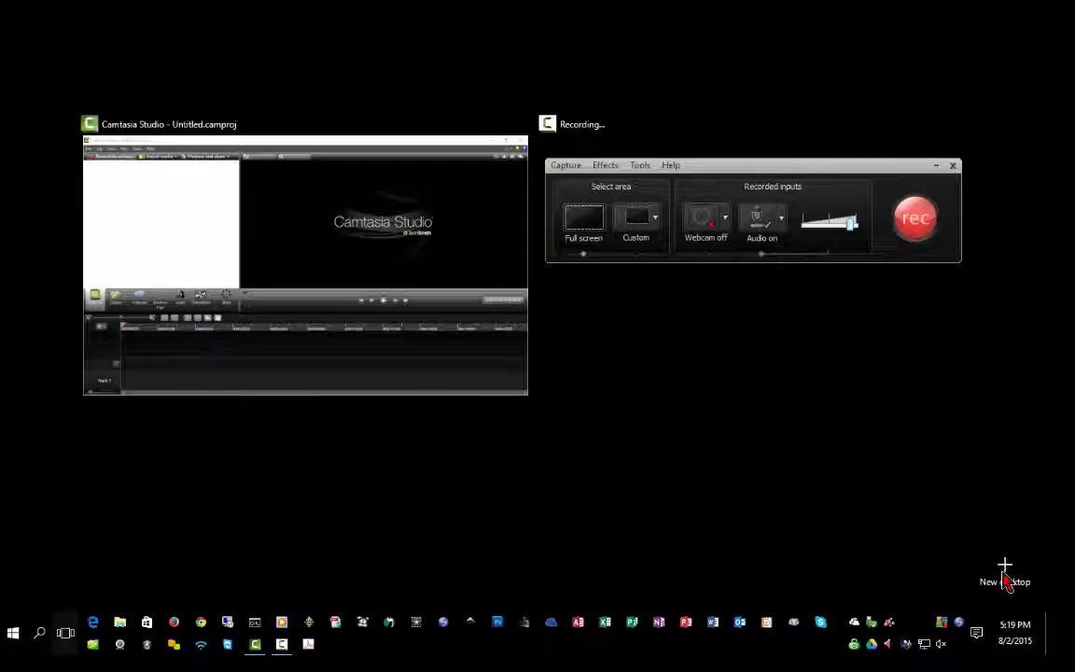
{"action": "left_click", "coordinate": [1006, 579]}
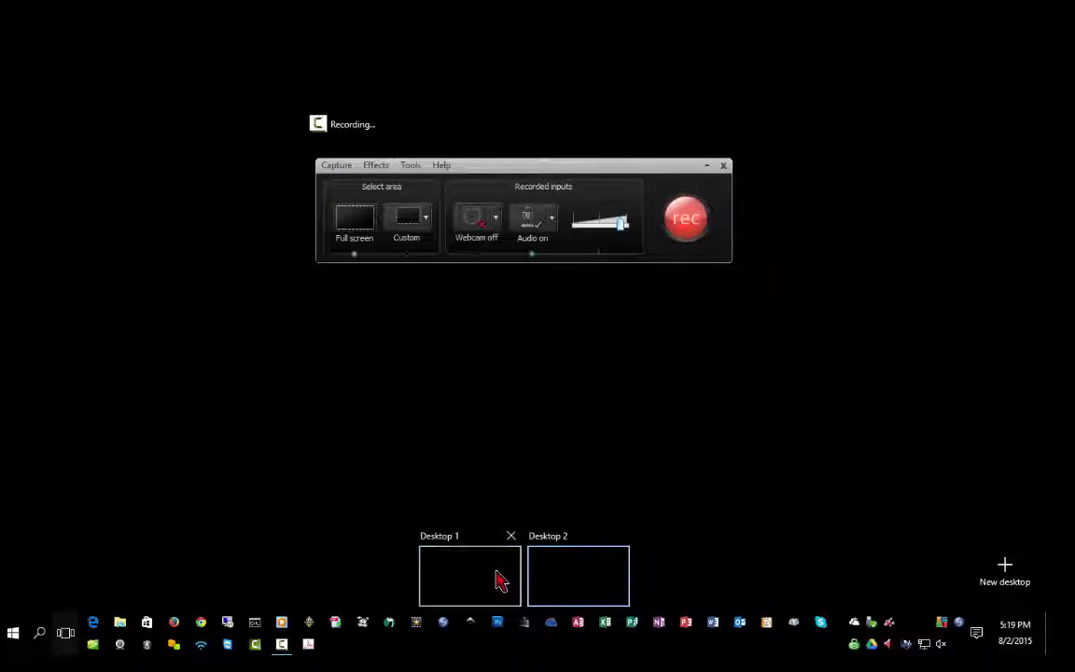
{"action": "mouse_move", "coordinate": [496, 578]}
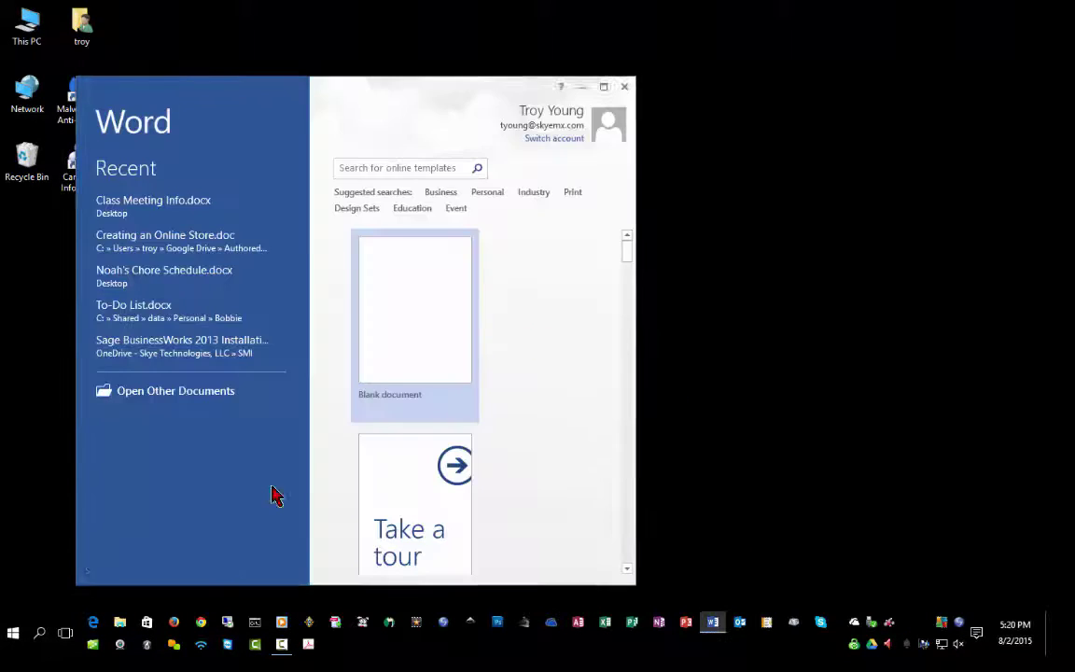
{"action": "left_click", "coordinate": [65, 633]}
{"action": "left_click", "coordinate": [438, 586]}
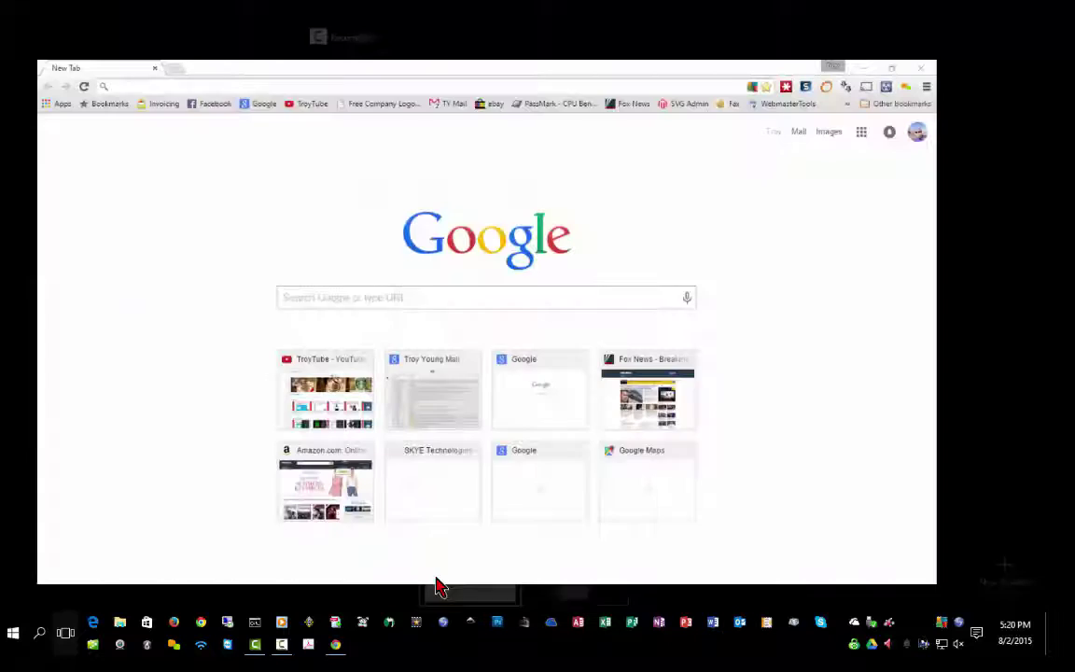
Switch to Desktop 2, then close it from Task View and return to the desktop.
{"action": "left_click", "coordinate": [66, 632]}
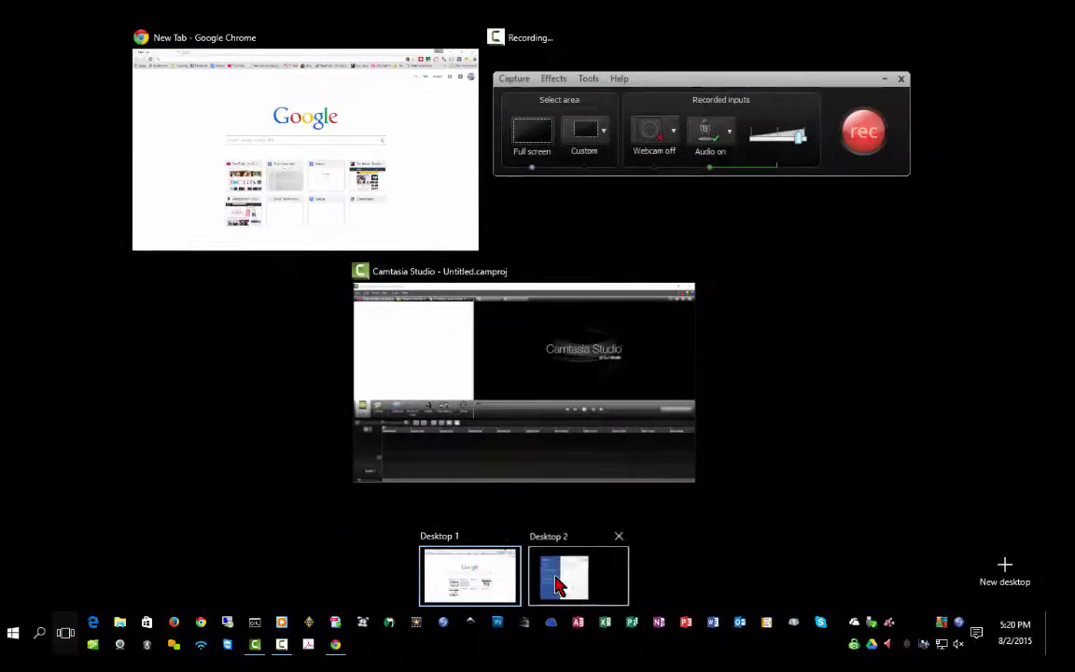
{"action": "left_click", "coordinate": [560, 574]}
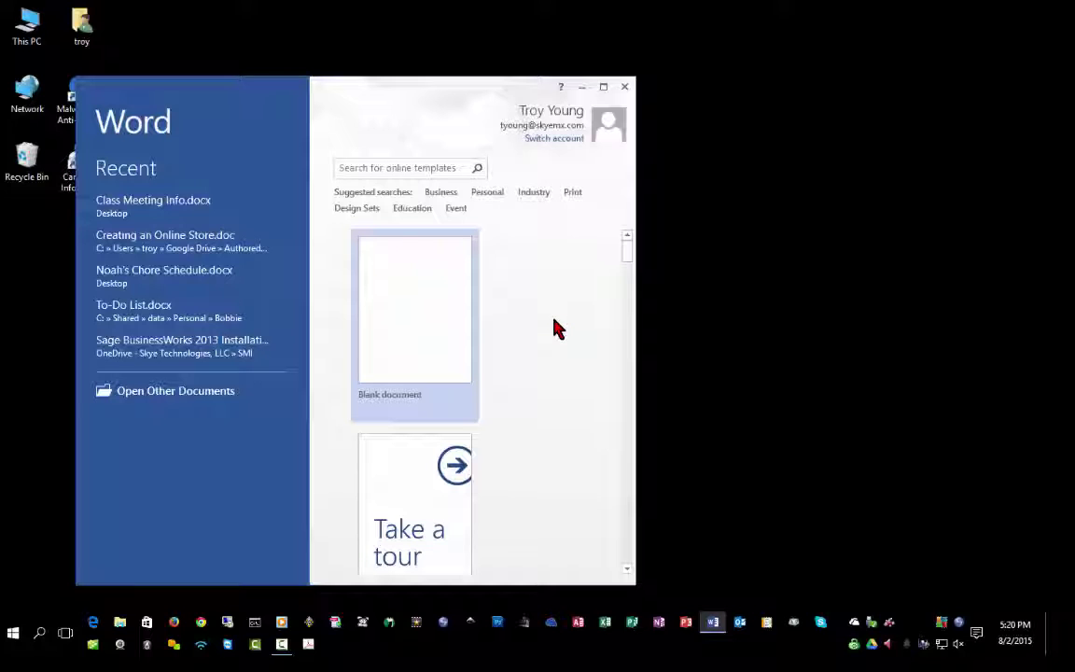
{"action": "key", "text": "super+Tab"}
{"action": "left_click", "coordinate": [619, 538]}
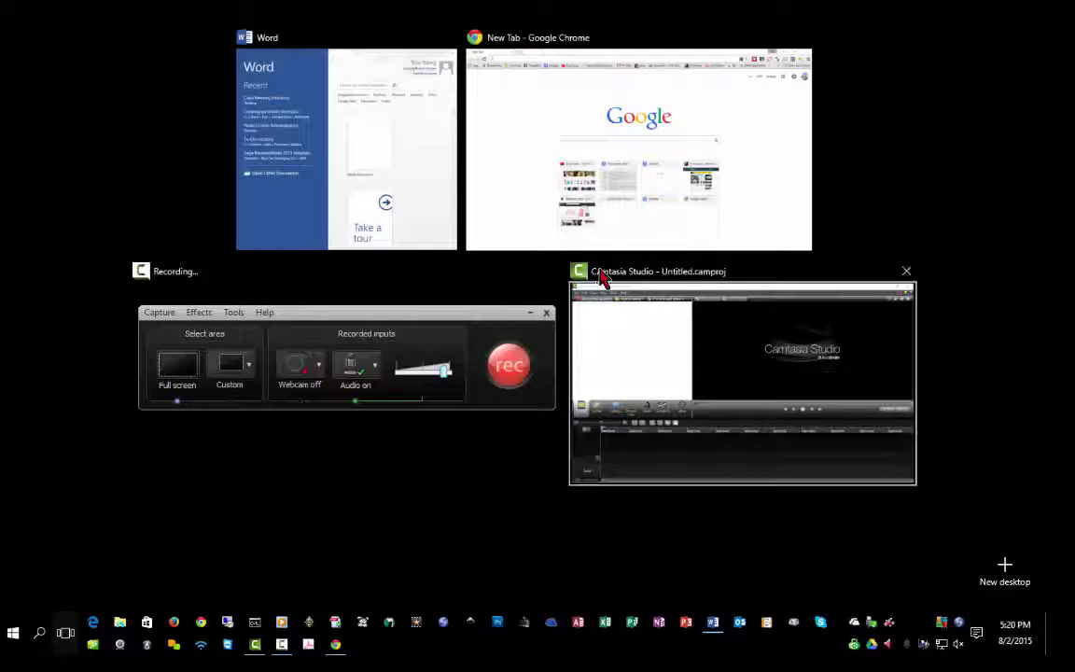
{"action": "left_click", "coordinate": [65, 644]}
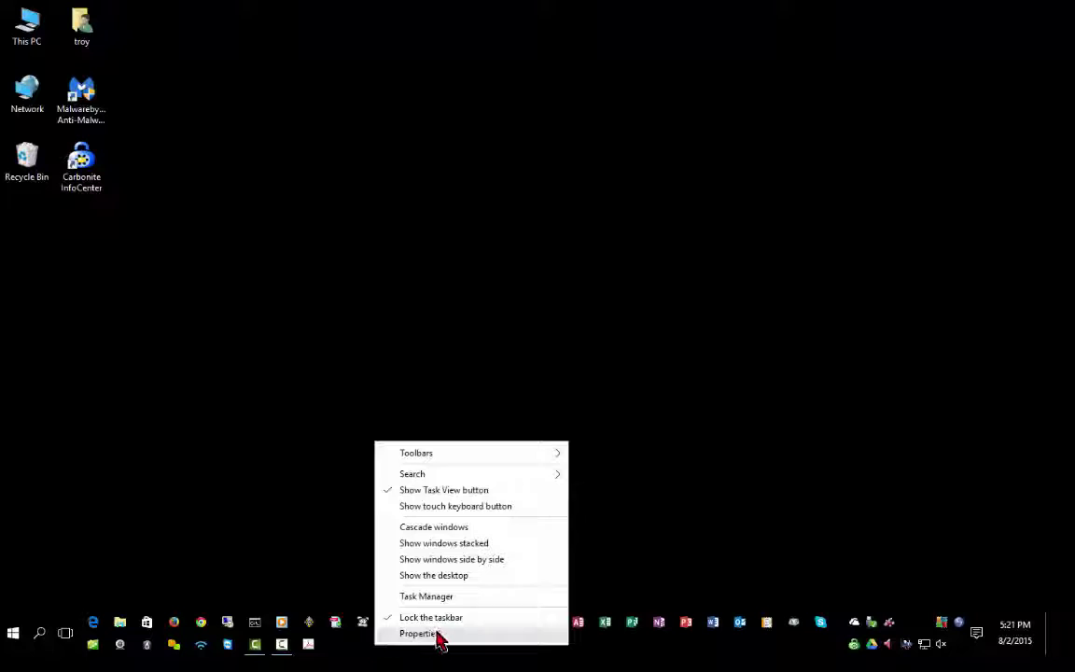
In taskbar properties, apply large taskbar buttons, then re-enable Use small taskbar buttons.
{"action": "left_click", "coordinate": [437, 636]}
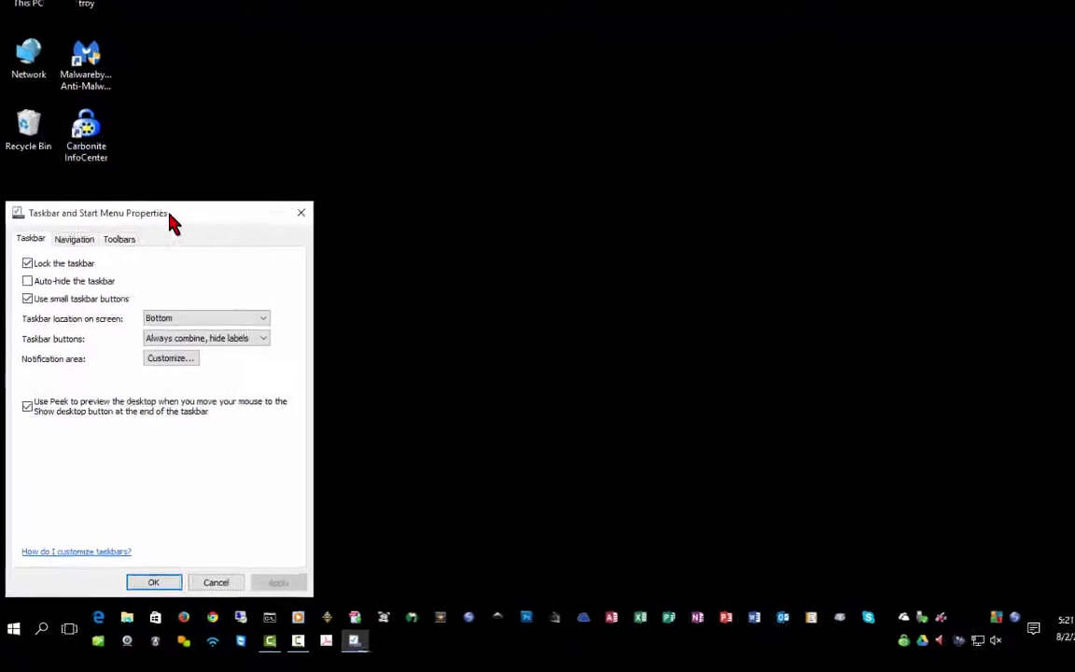
{"action": "left_click_drag", "start_coordinate": [171, 220], "coordinate": [285, 191]}
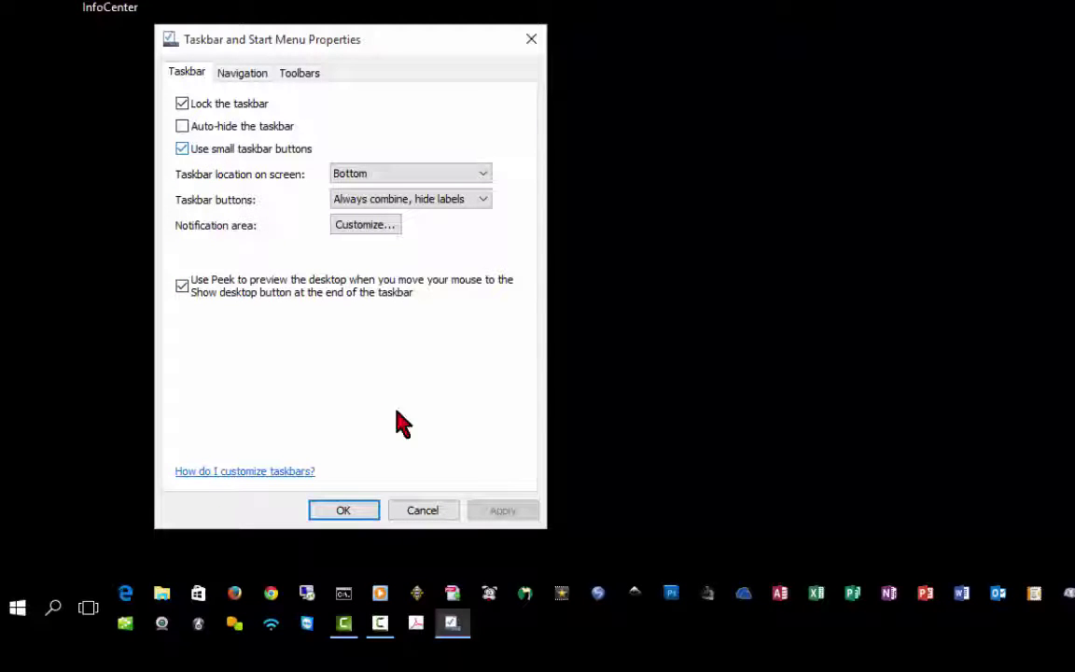
{"action": "left_click", "coordinate": [198, 152]}
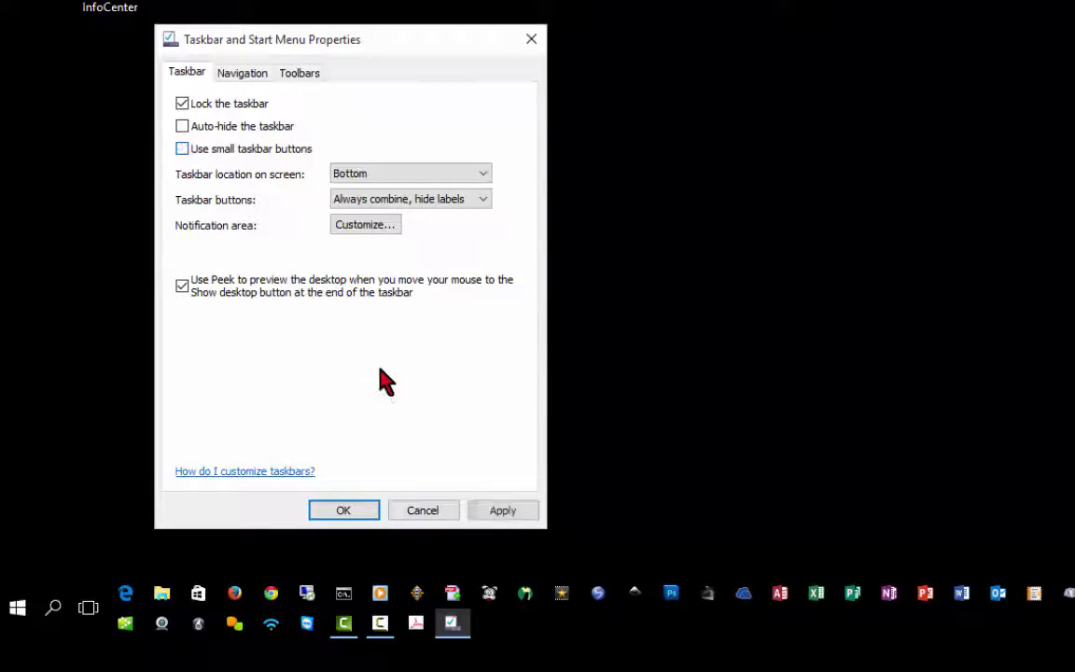
{"action": "left_click", "coordinate": [500, 513]}
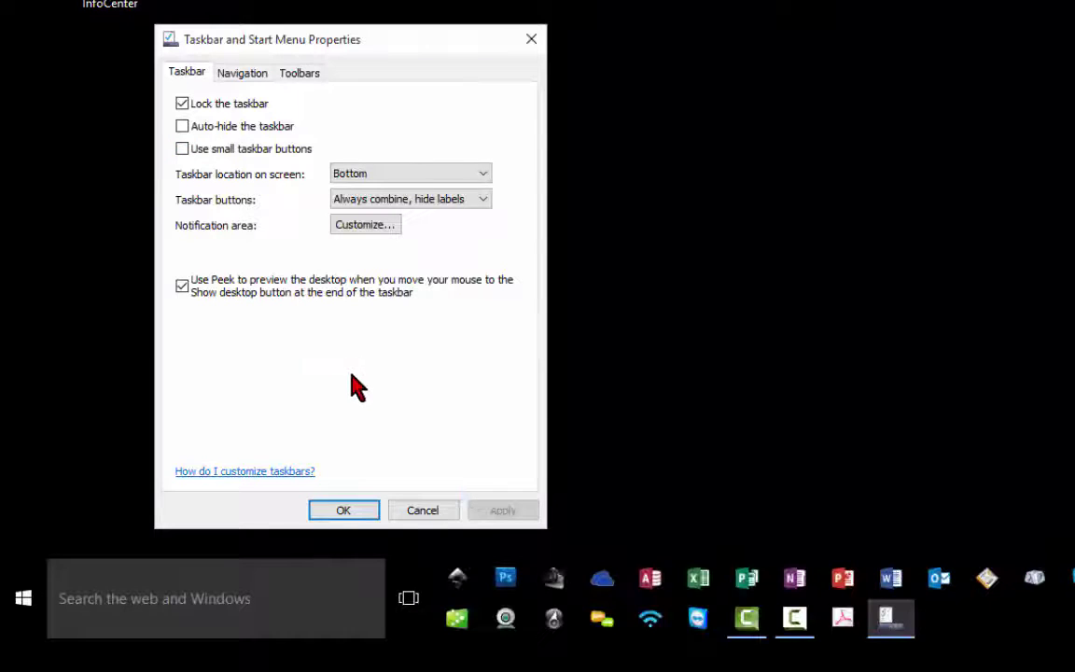
{"action": "left_click", "coordinate": [261, 150]}
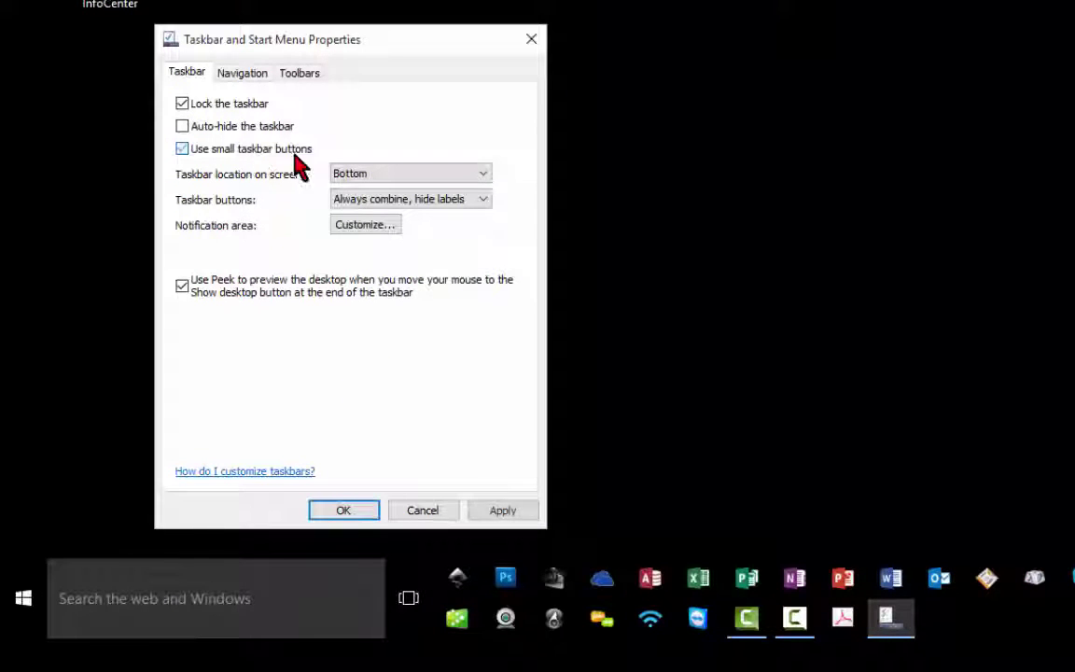
Browse the Navigation and Toolbars tabs, then save and close with OK.
{"action": "key", "text": "ctrl+Tab"}
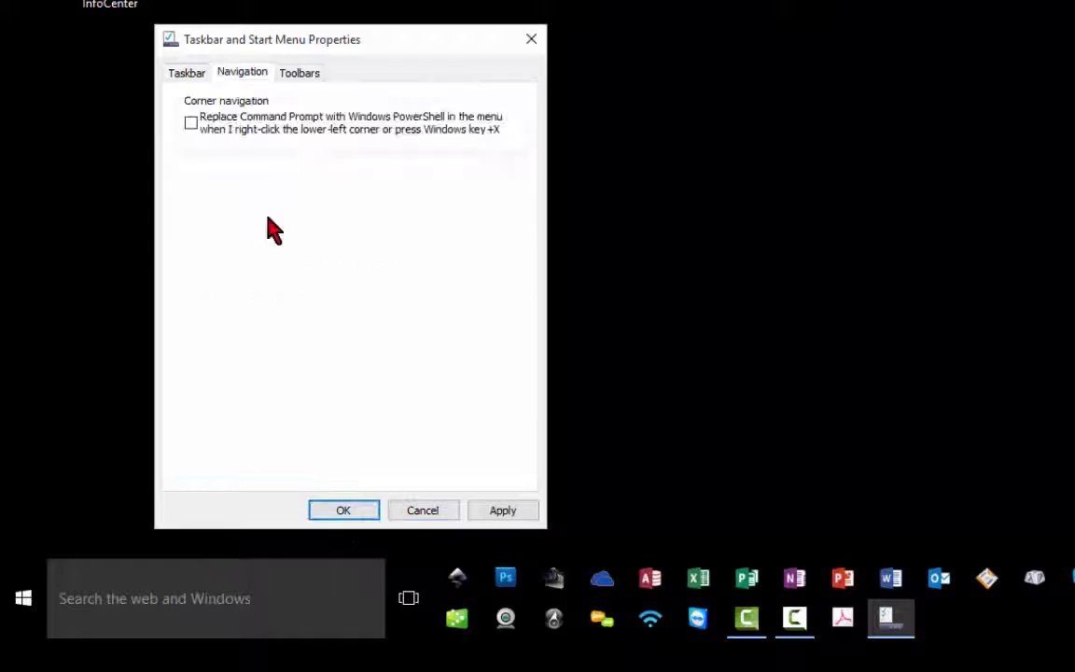
{"action": "left_click", "coordinate": [317, 71]}
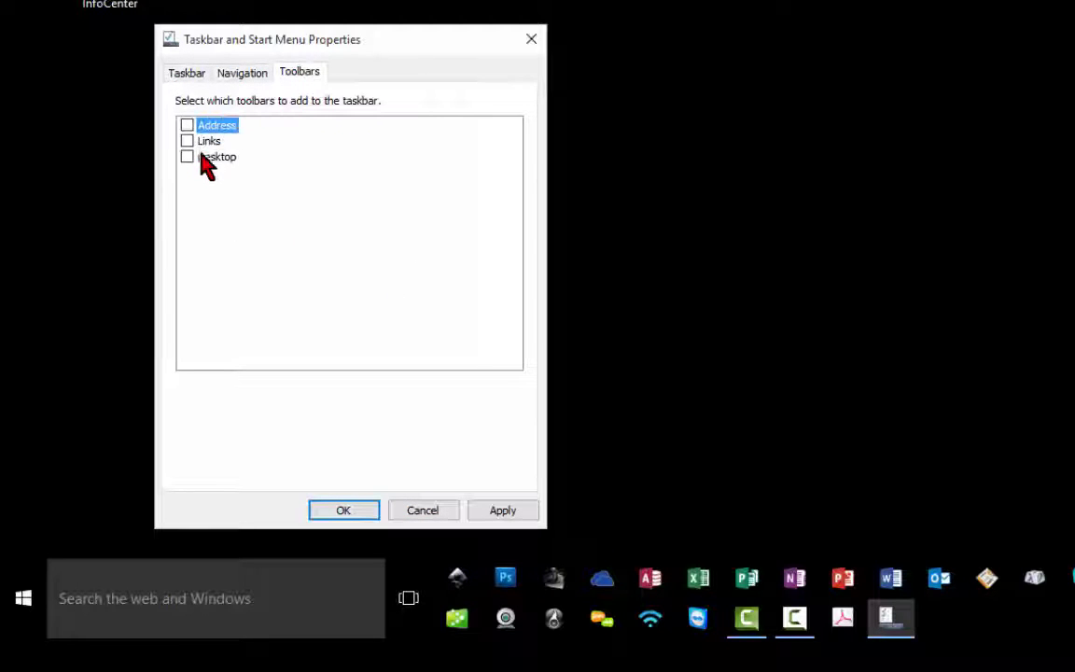
{"action": "left_click", "coordinate": [186, 74]}
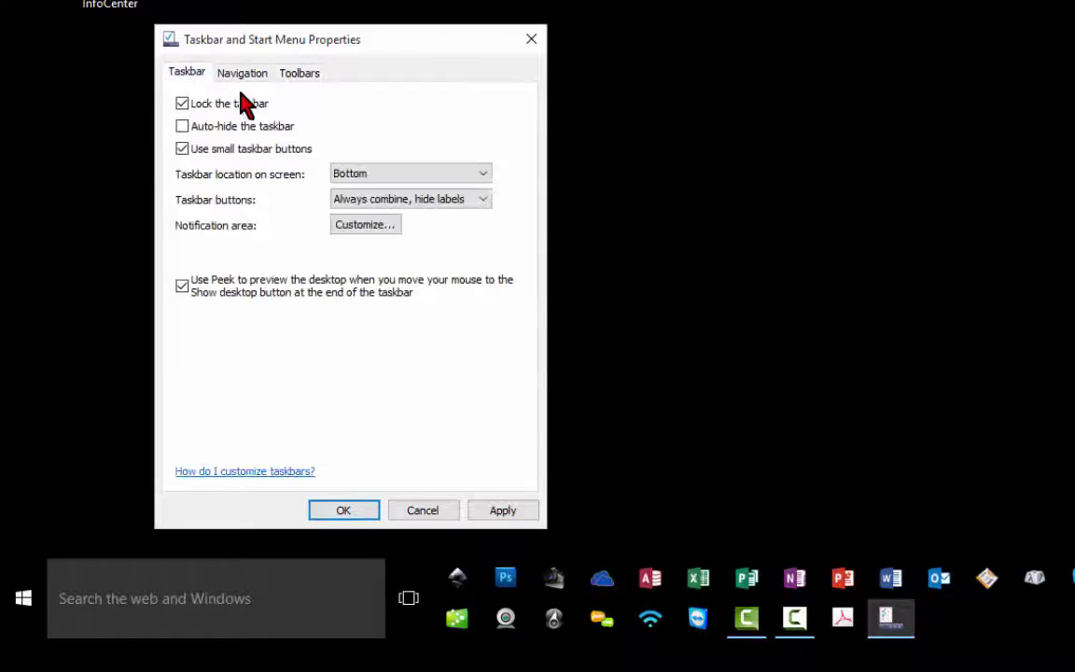
{"action": "left_click", "coordinate": [360, 511]}
Launch Chrome from the taskbar, then use Show the desktop to hide all windows.
{"action": "right_click", "coordinate": [514, 631]}
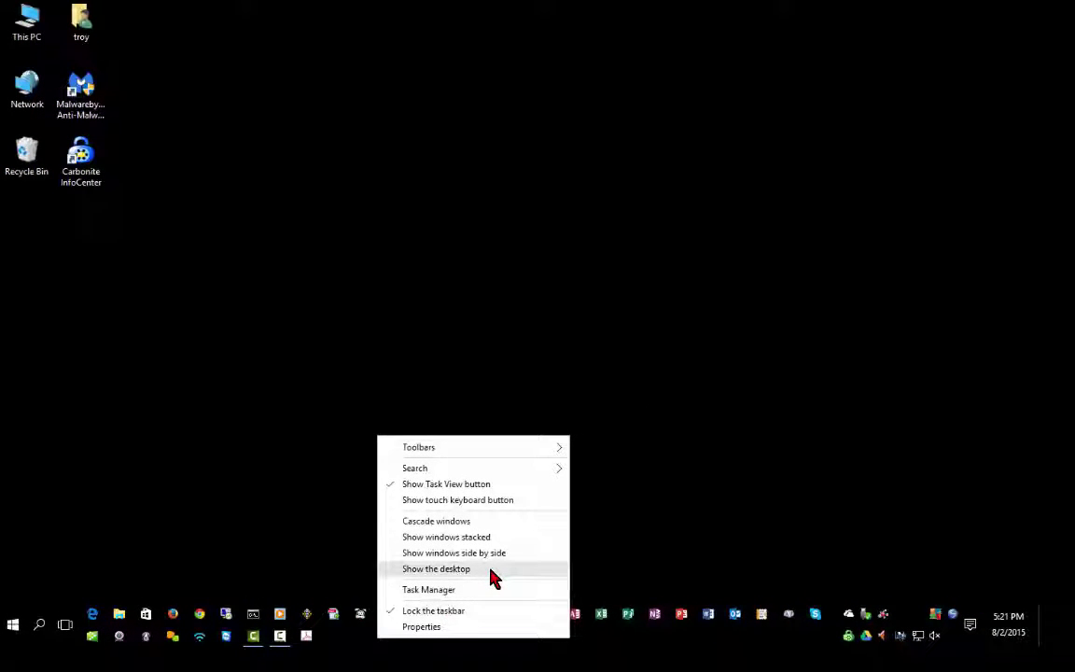
{"action": "left_click", "coordinate": [482, 579]}
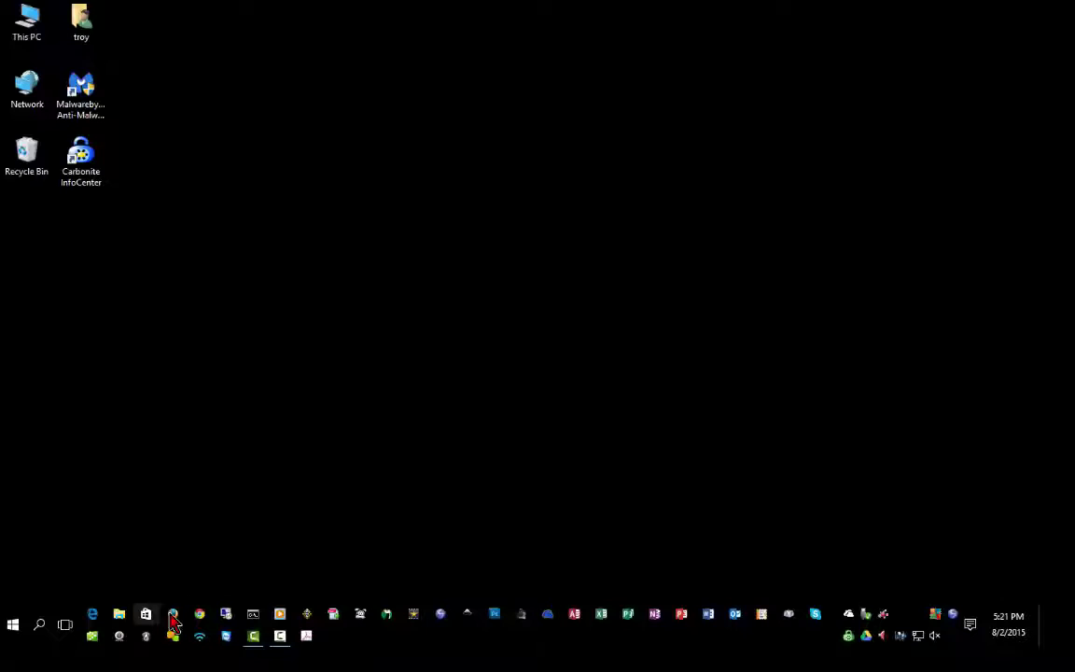
{"action": "left_click", "coordinate": [200, 616]}
{"action": "right_click", "coordinate": [457, 634]}
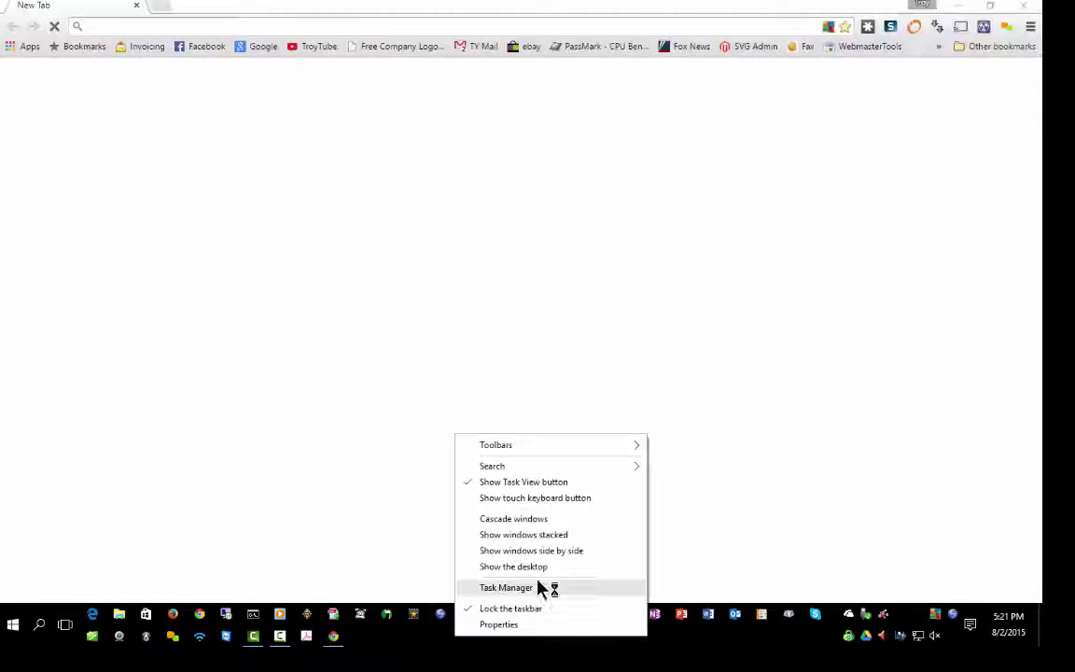
{"action": "left_click", "coordinate": [539, 566]}
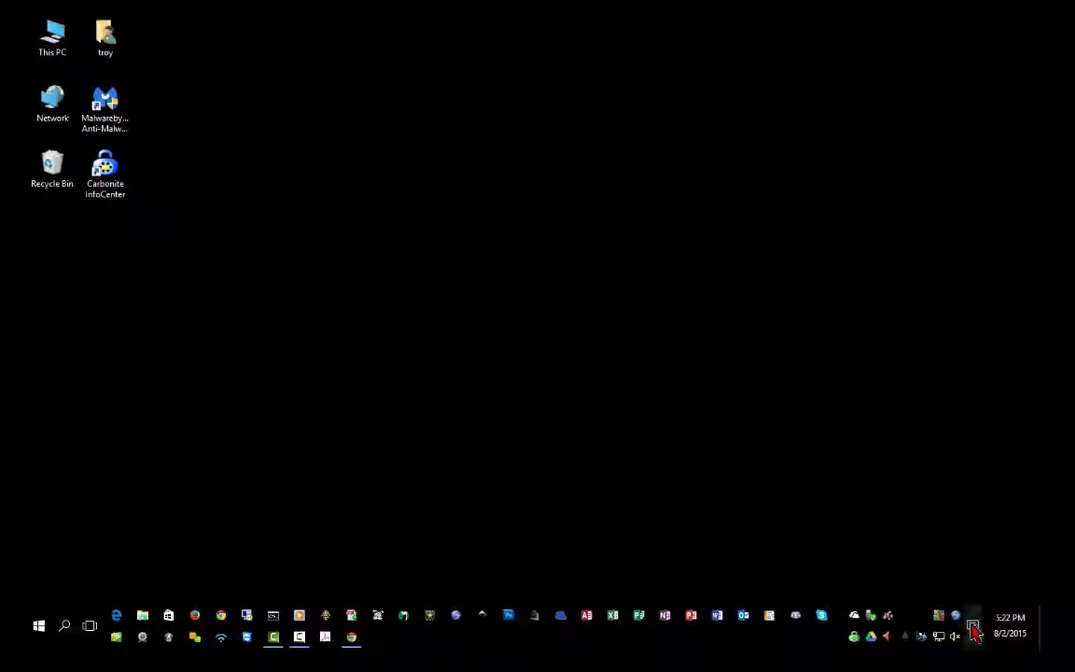
Open the Action Center to reach the Tablet mode tile.
{"action": "left_click", "coordinate": [974, 631]}
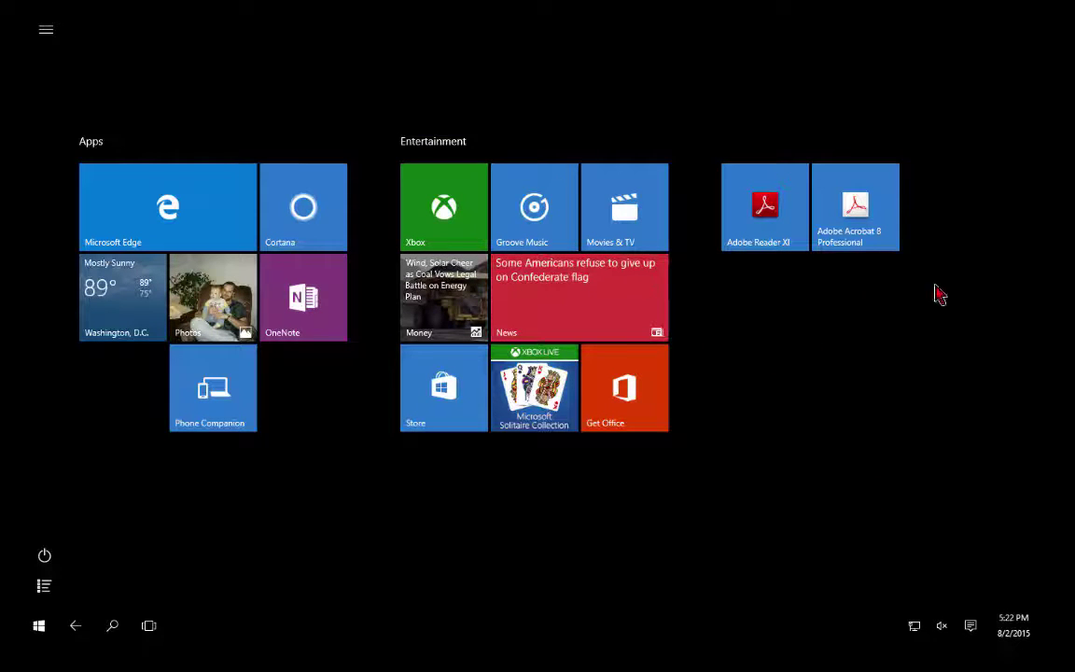
Turn tablet mode off and search for wireless displays via Connect in Action Center.
{"action": "left_click", "coordinate": [970, 625]}
{"action": "left_click", "coordinate": [833, 546]}
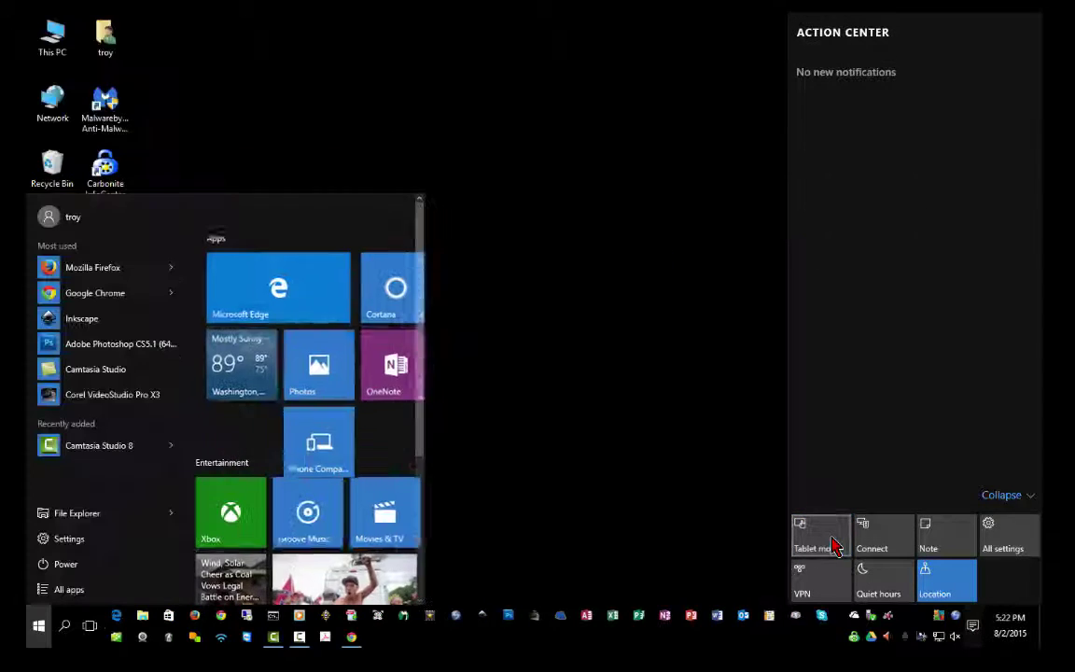
{"action": "left_click", "coordinate": [871, 536]}
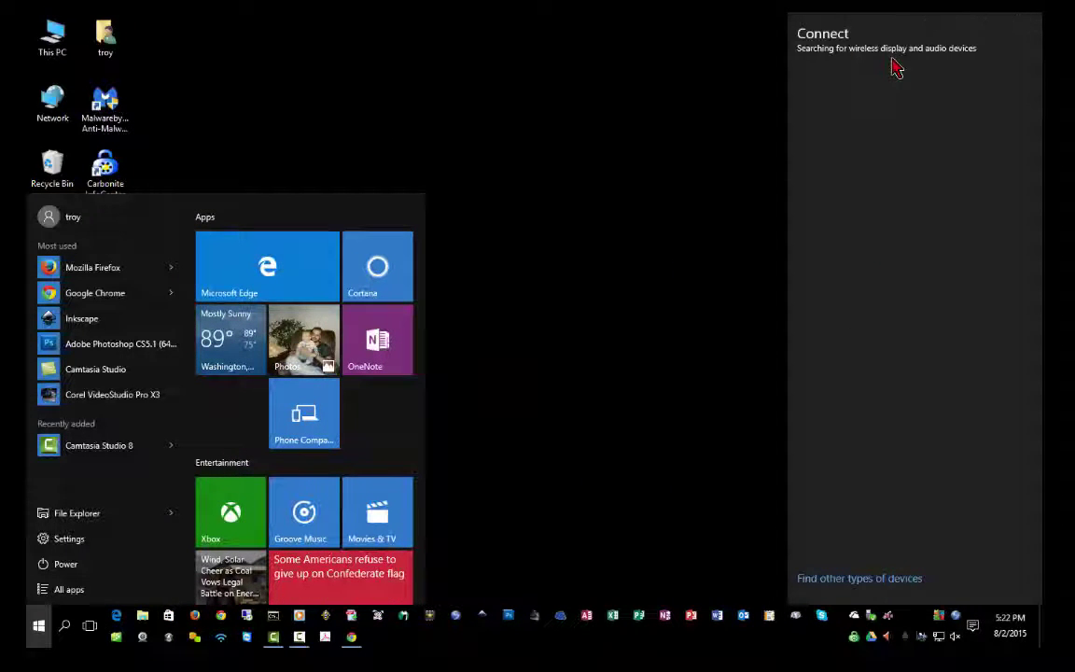
Start a OneNote quick note from Action Center, close OneNote, and reopen Action Center.
{"action": "key", "text": "super+a"}
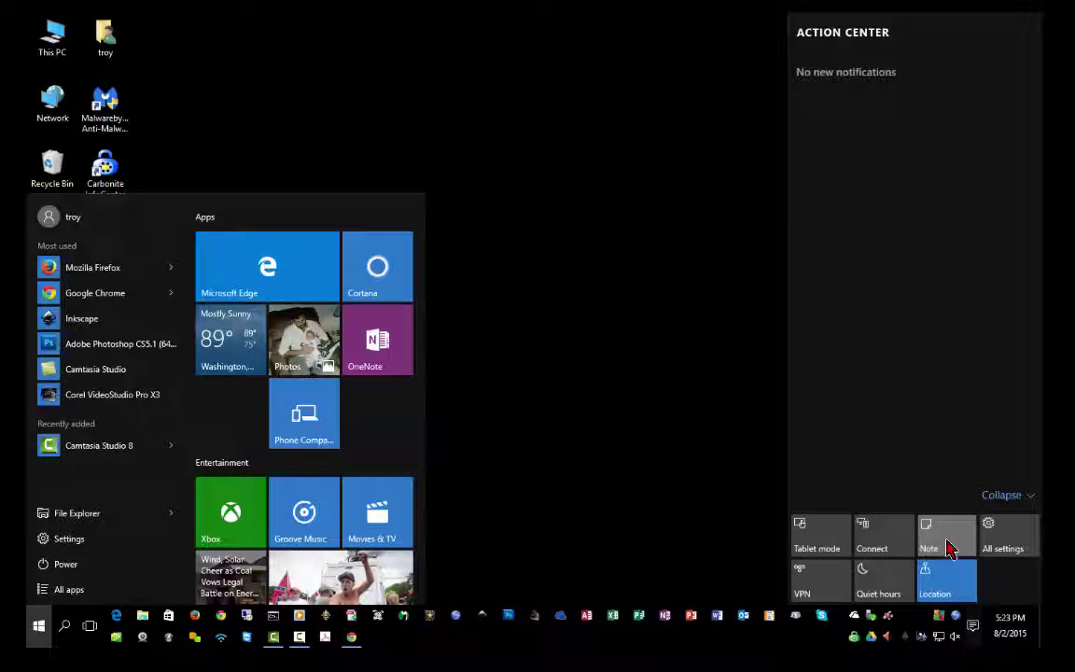
{"action": "left_click", "coordinate": [947, 548]}
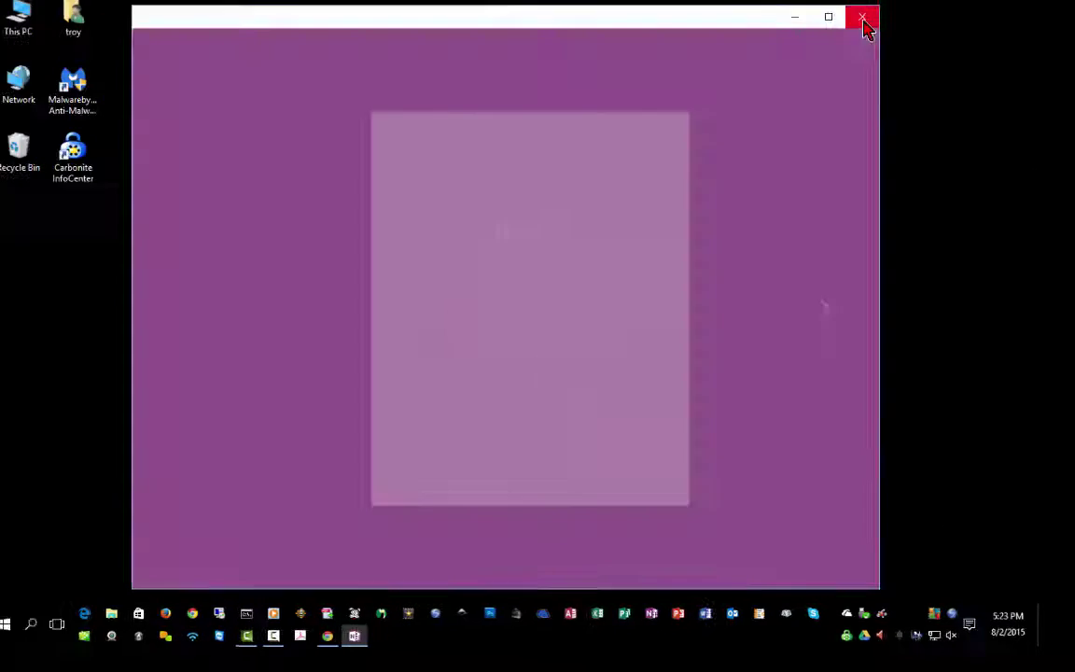
{"action": "left_click", "coordinate": [869, 39]}
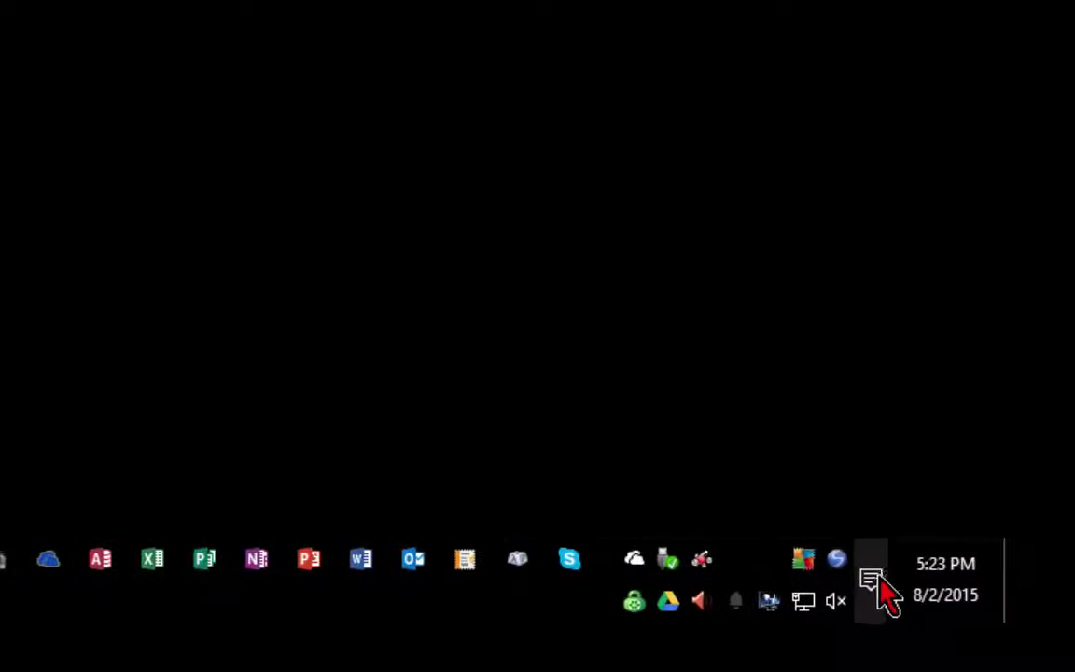
{"action": "left_click", "coordinate": [972, 625]}
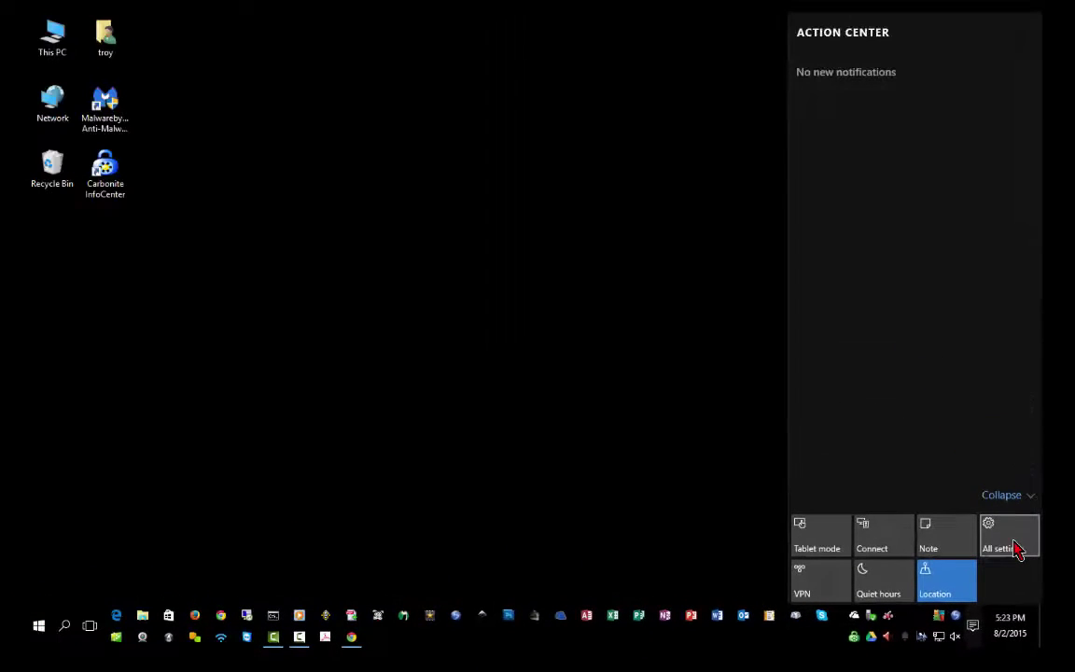
Open All settings, then open Control Panel from the Start right-click menu and close it.
{"action": "left_click", "coordinate": [1016, 549]}
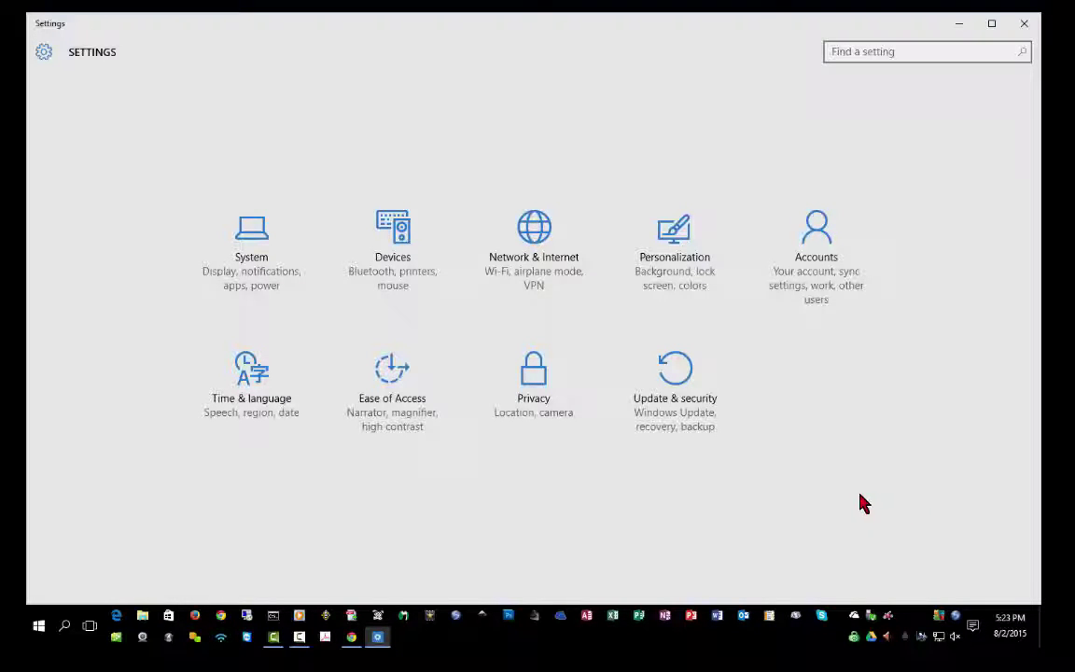
{"action": "right_click", "coordinate": [39, 627]}
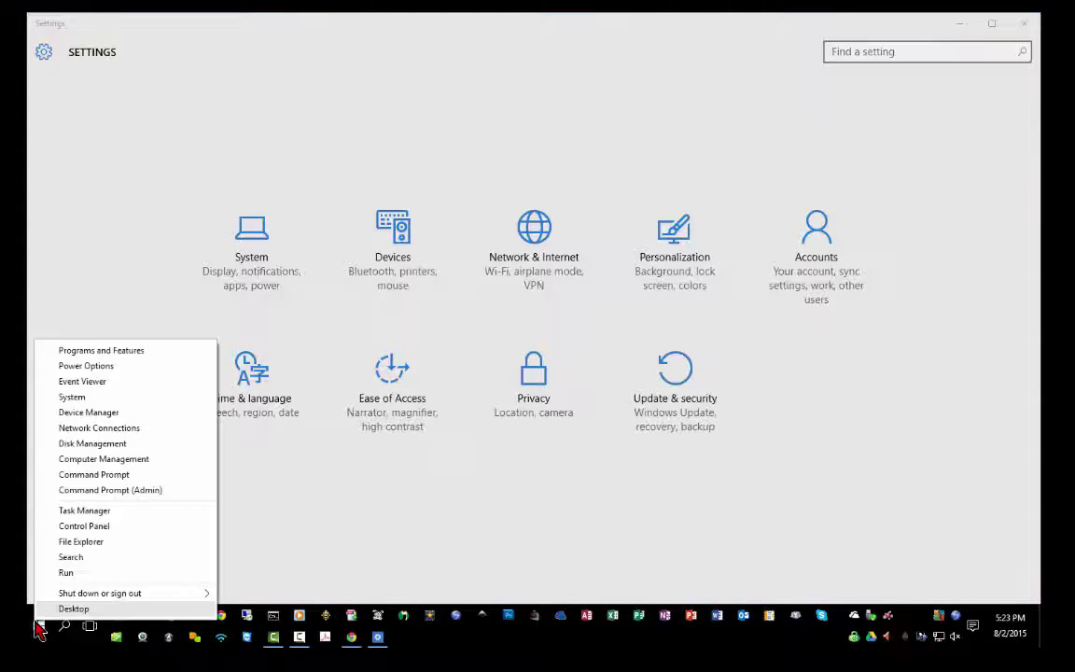
{"action": "left_click", "coordinate": [101, 525]}
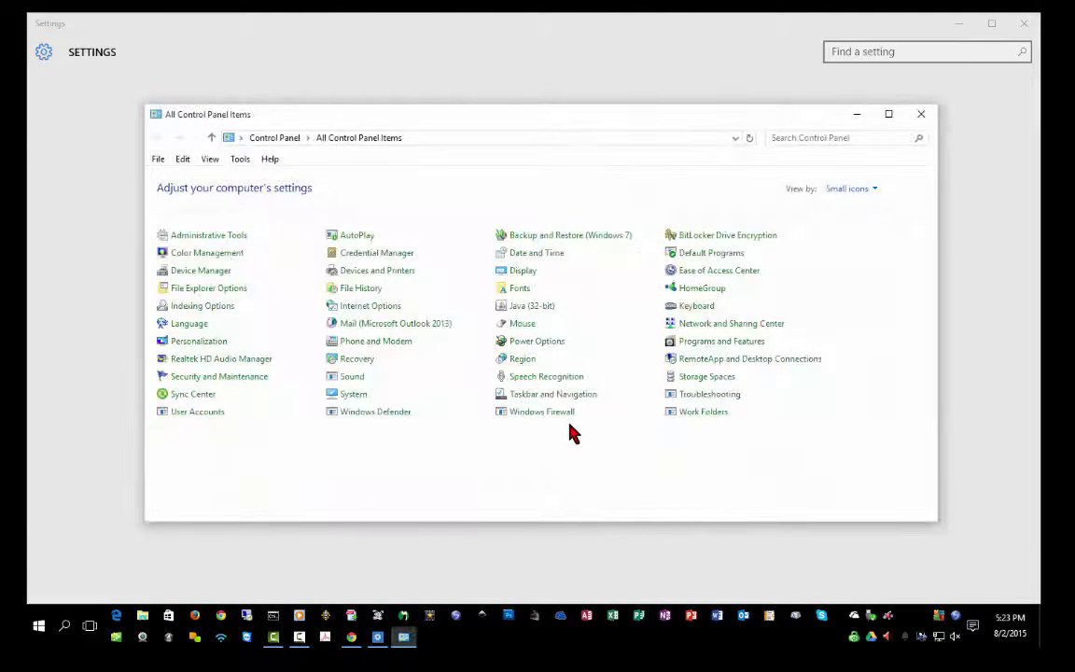
{"action": "left_click", "coordinate": [921, 113]}
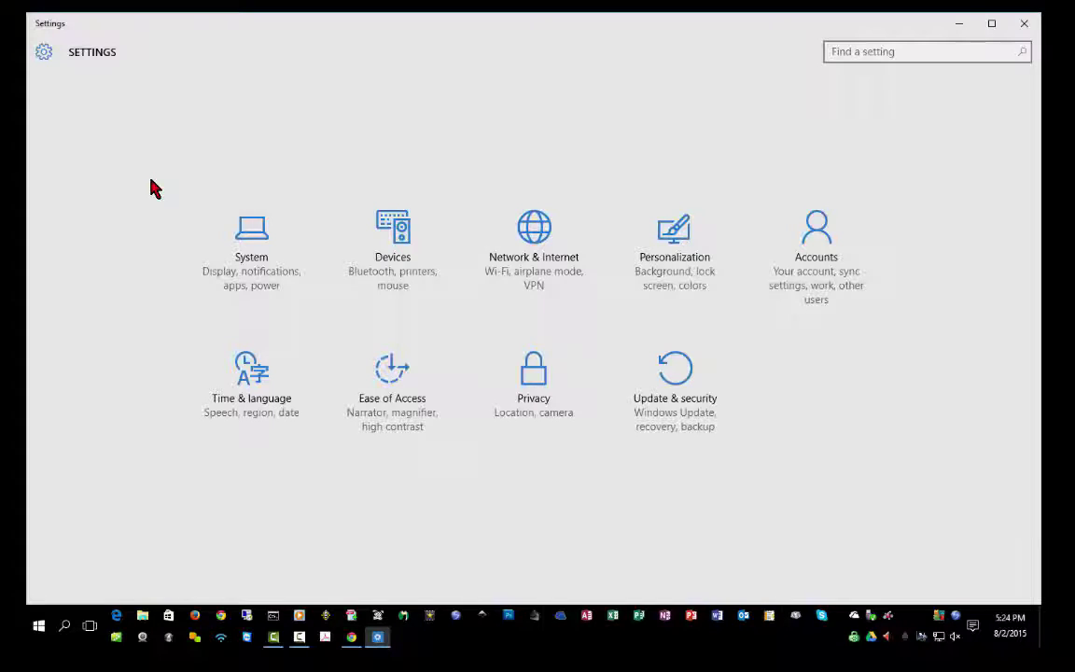
Close Settings and view the System window with Pro edition, i3 processor and 8 GB RAM.
{"action": "key", "text": "alt+F4"}
{"action": "right_click", "coordinate": [38, 625]}
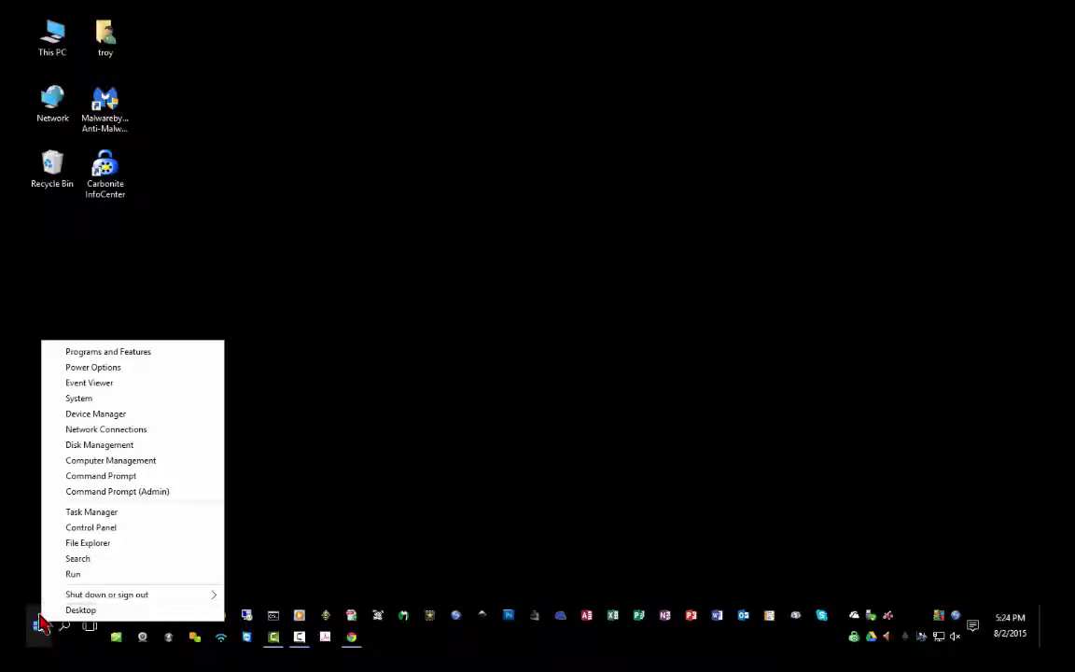
{"action": "left_click", "coordinate": [139, 401]}
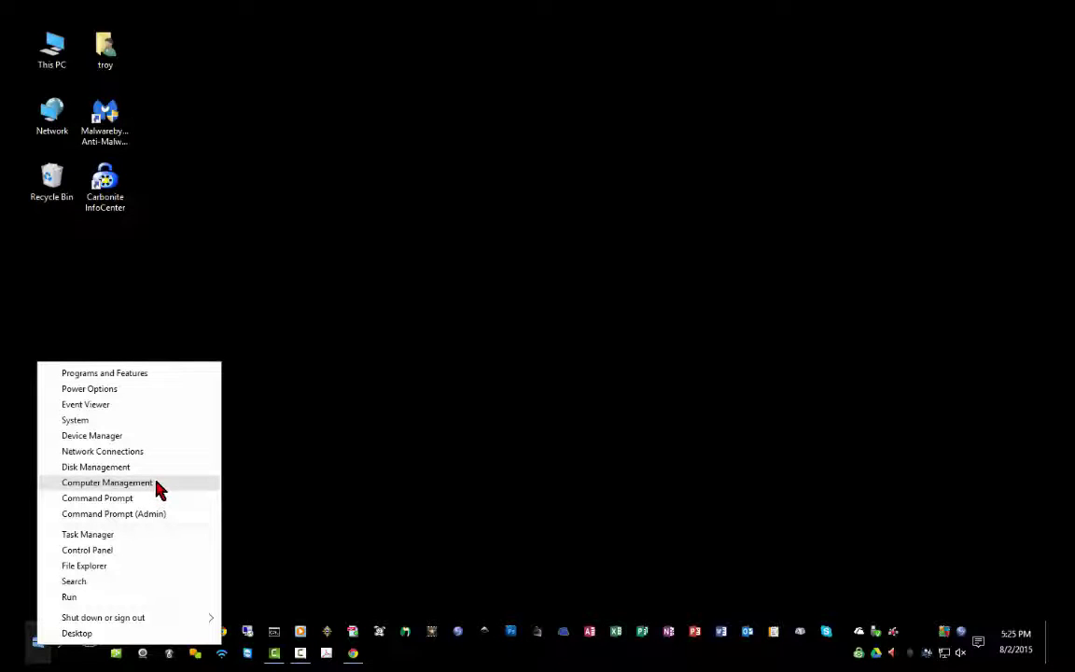
{"action": "left_click", "coordinate": [157, 485]}
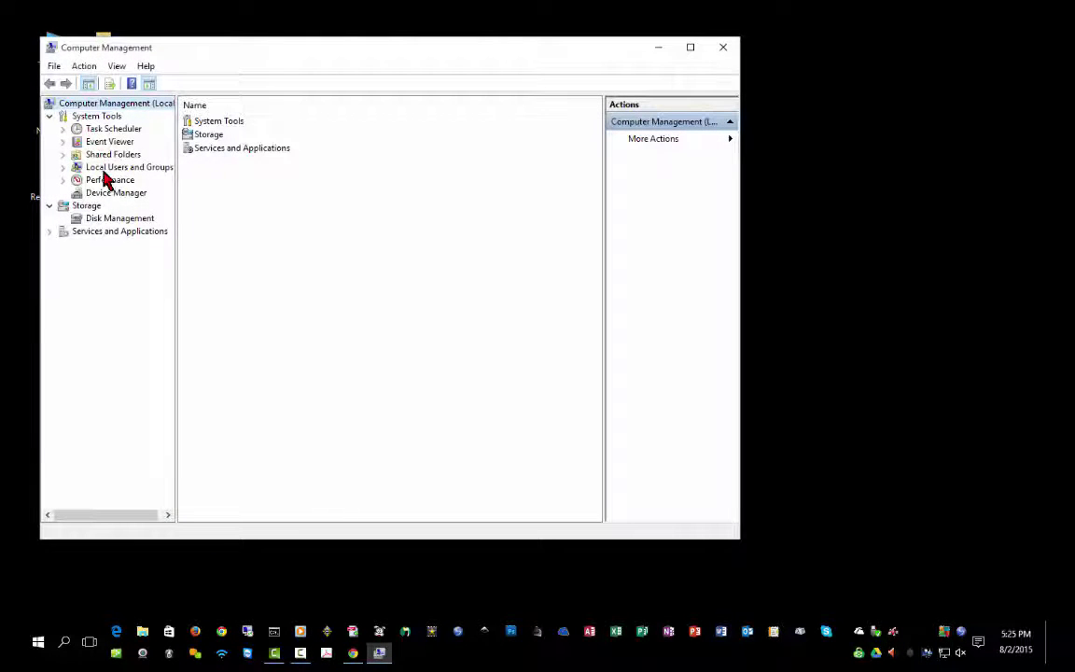
{"action": "left_click", "coordinate": [723, 46]}
{"action": "key", "text": "super+x"}
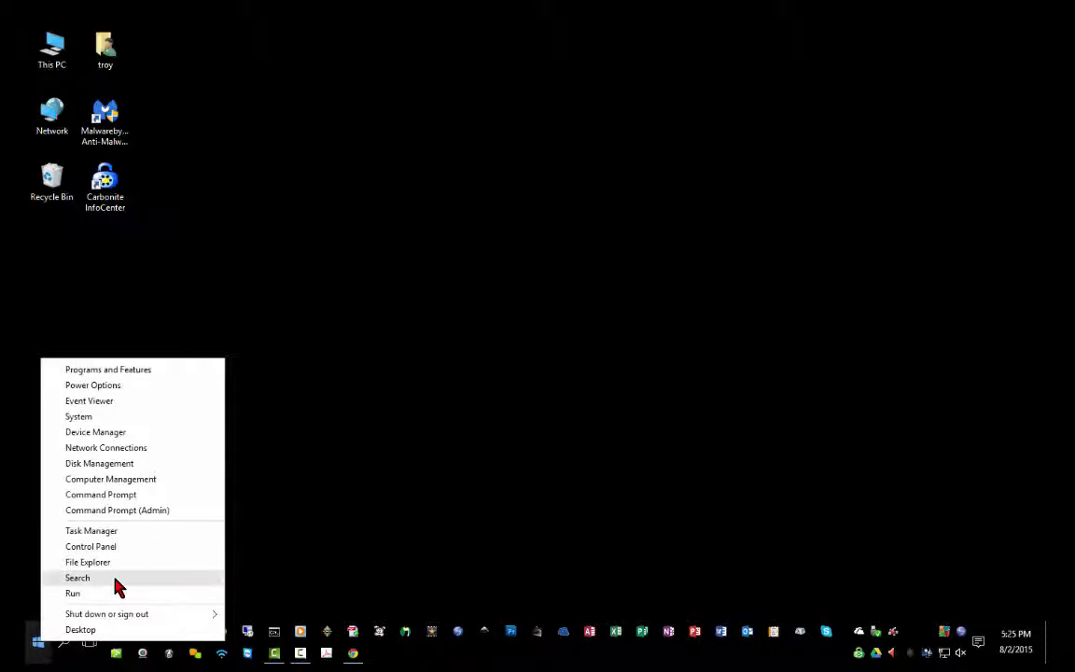
Return to the desktop and open This PC in a File Explorer window.
{"action": "left_click", "coordinate": [140, 631]}
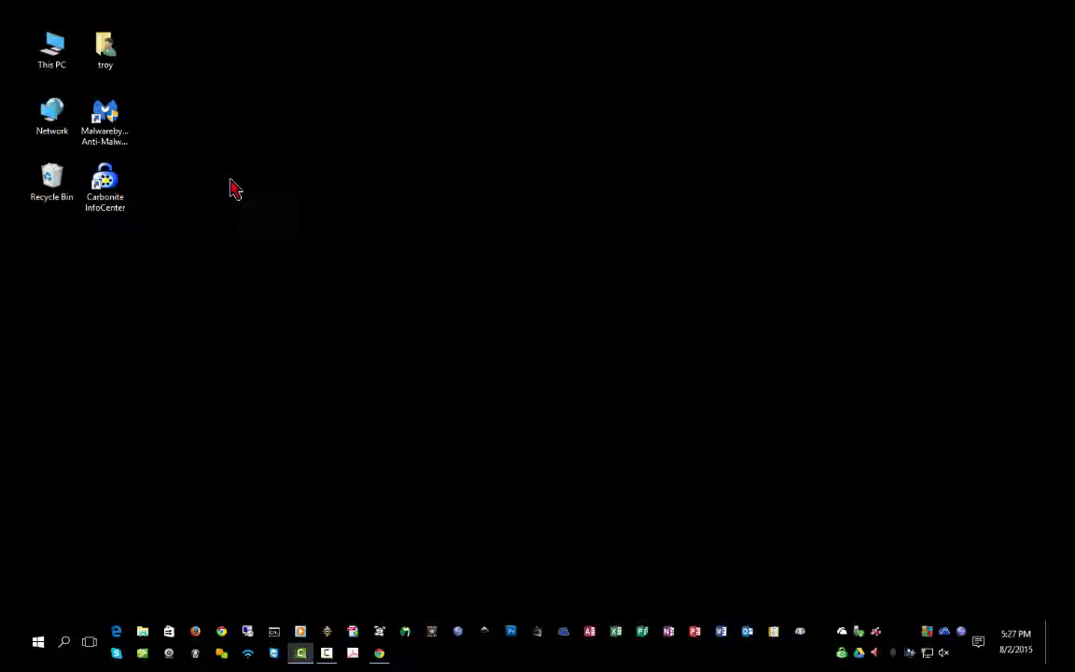
{"action": "double_click", "coordinate": [54, 52]}
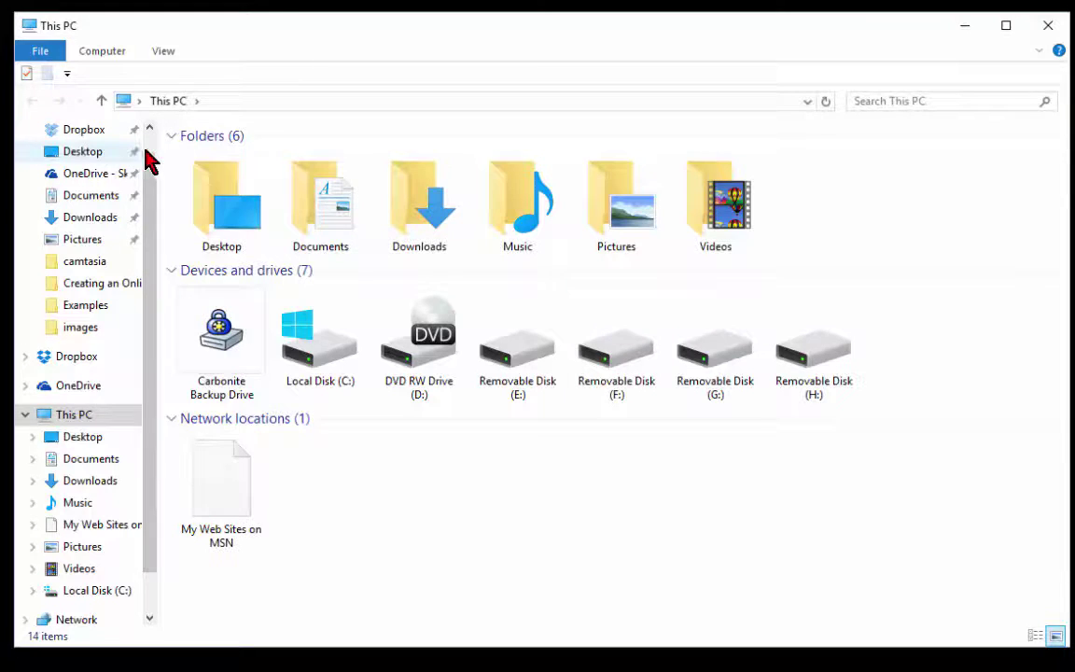
{"action": "scroll", "coordinate": [140, 139], "scroll_direction": "up", "scroll_amount": 1}
{"action": "scroll", "coordinate": [142, 439], "scroll_direction": "down", "scroll_amount": 1}
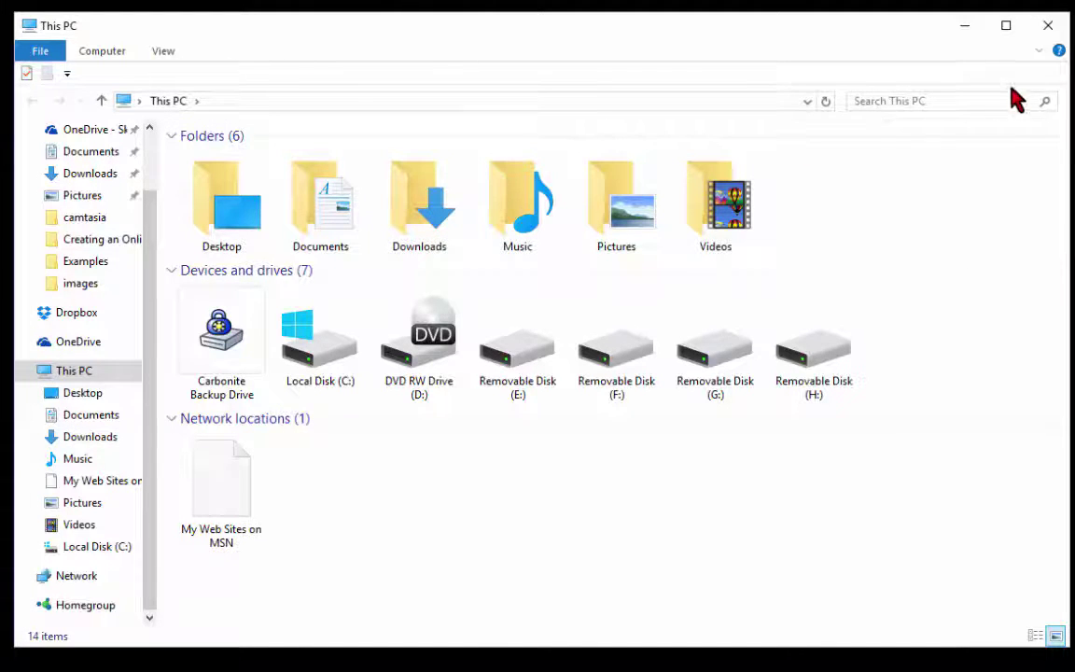
Pin the ribbon open and try Details, List, Small and Medium icons, ending on Large icons.
{"action": "left_click", "coordinate": [1039, 51]}
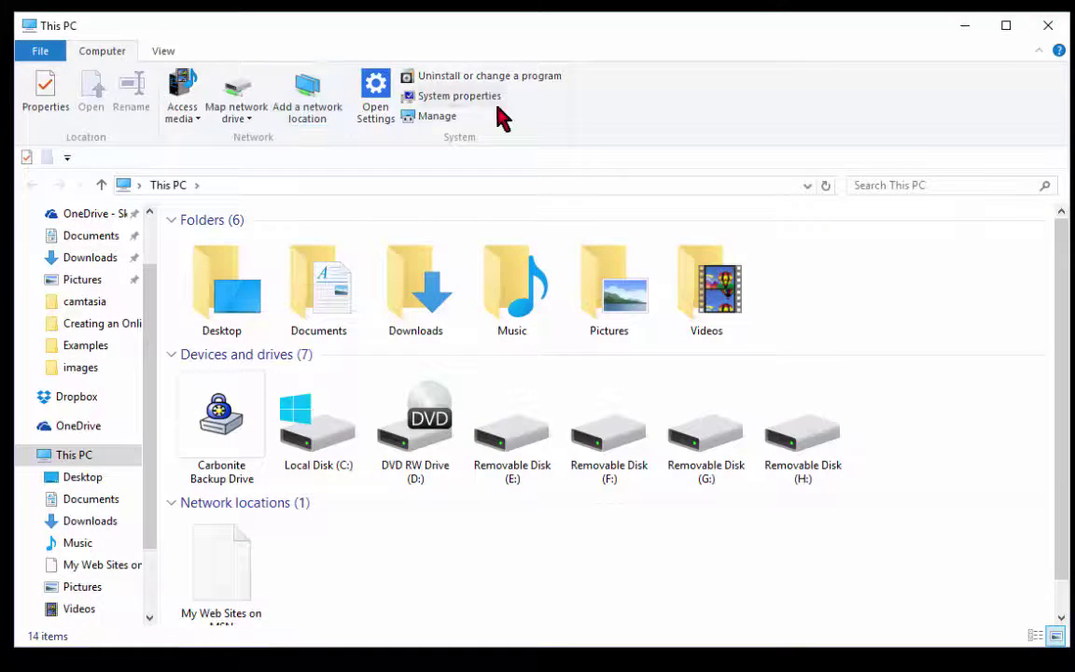
{"action": "left_click", "coordinate": [174, 52]}
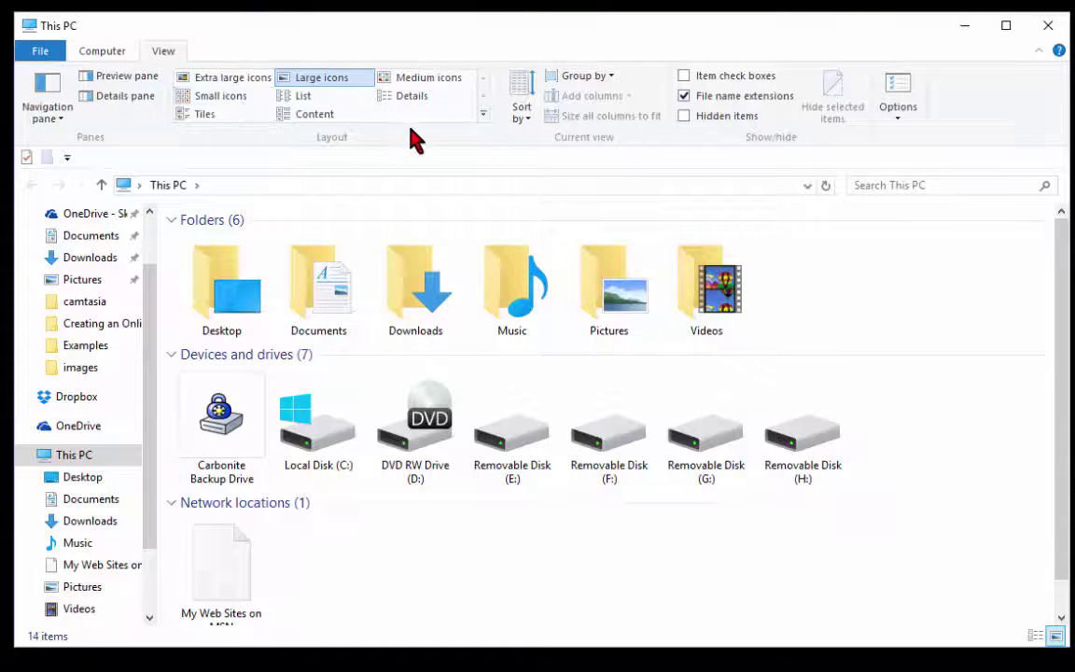
{"action": "left_click", "coordinate": [399, 98]}
{"action": "left_click", "coordinate": [297, 98]}
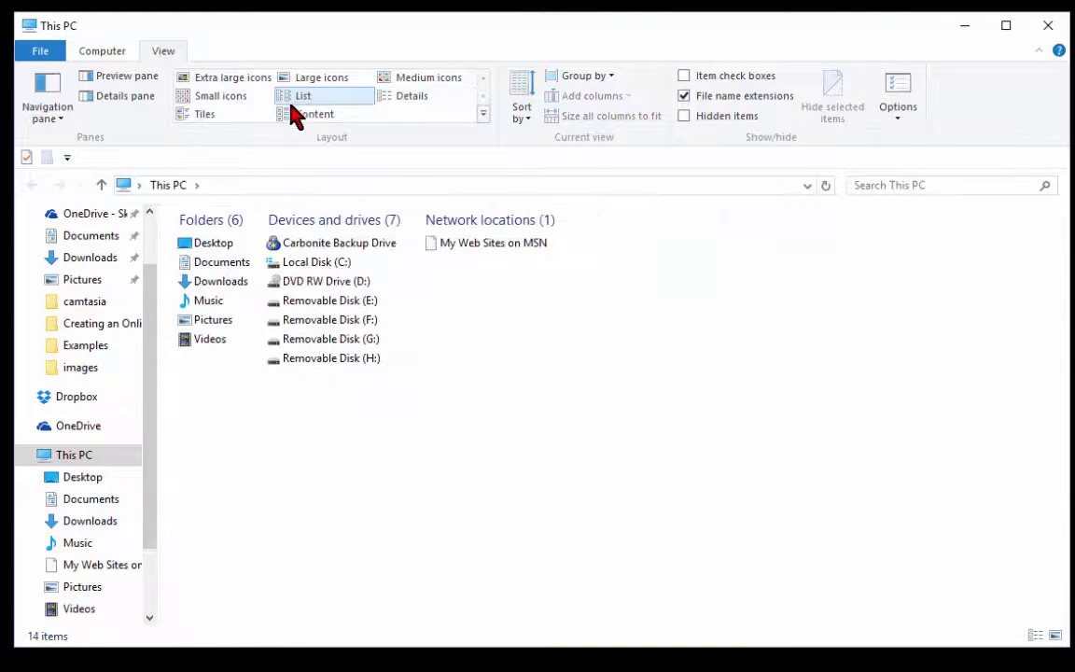
{"action": "left_click", "coordinate": [226, 97]}
{"action": "left_click", "coordinate": [387, 81]}
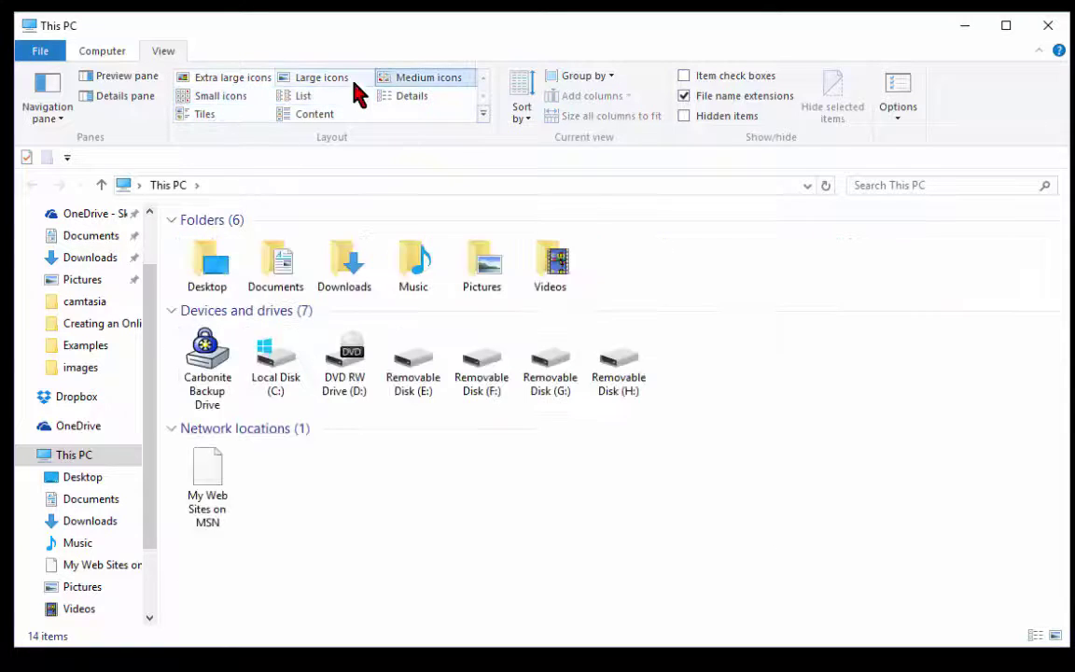
{"action": "left_click", "coordinate": [338, 80]}
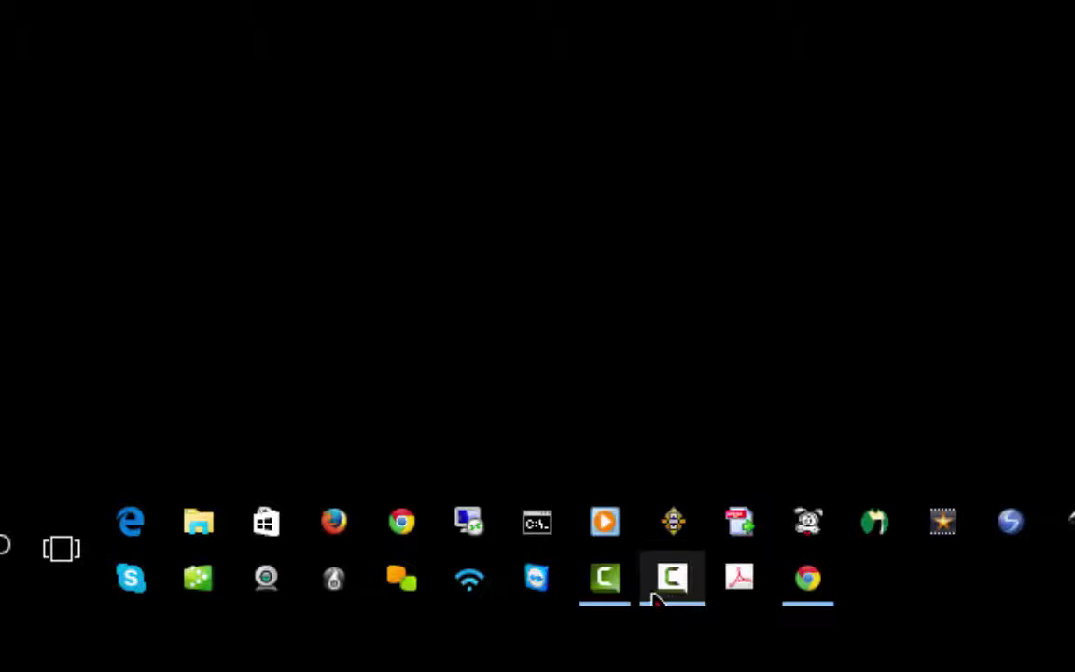
Switch to Microsoft Edge from the taskbar, showing its Start page and My news feed.
{"action": "mouse_move", "coordinate": [709, 596]}
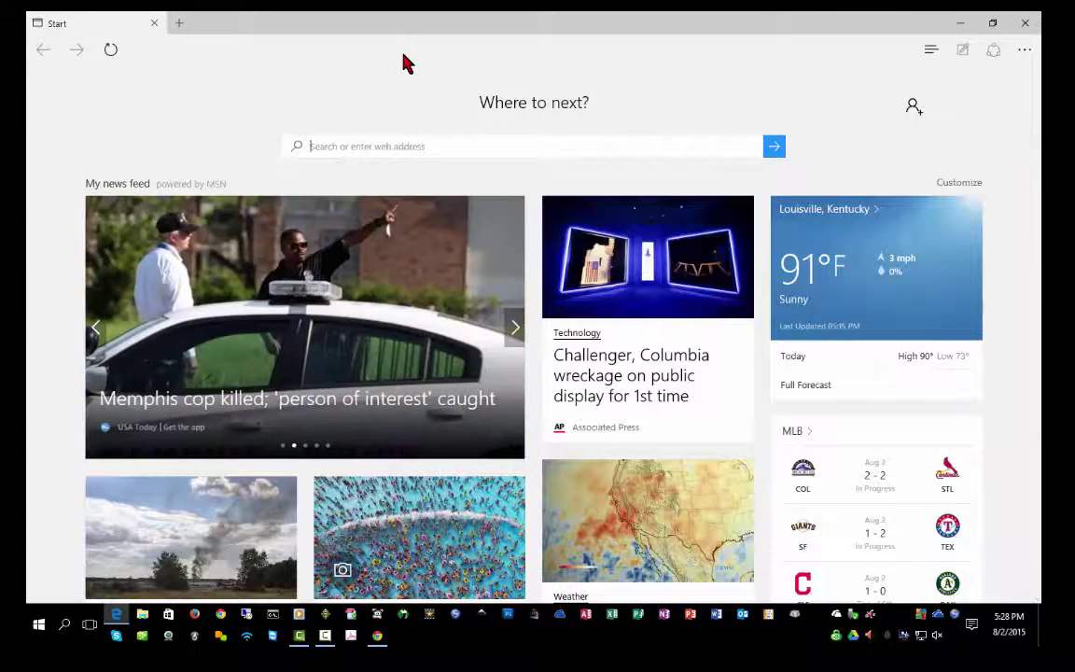
{"action": "left_click", "coordinate": [65, 625]}
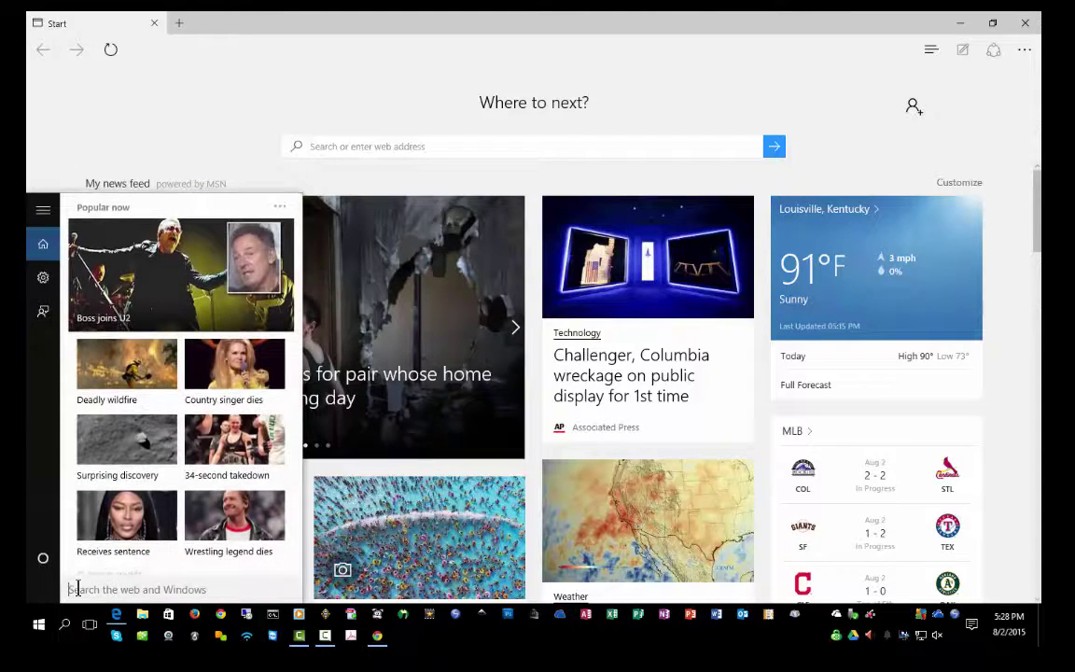
{"action": "type", "text": "inter"}
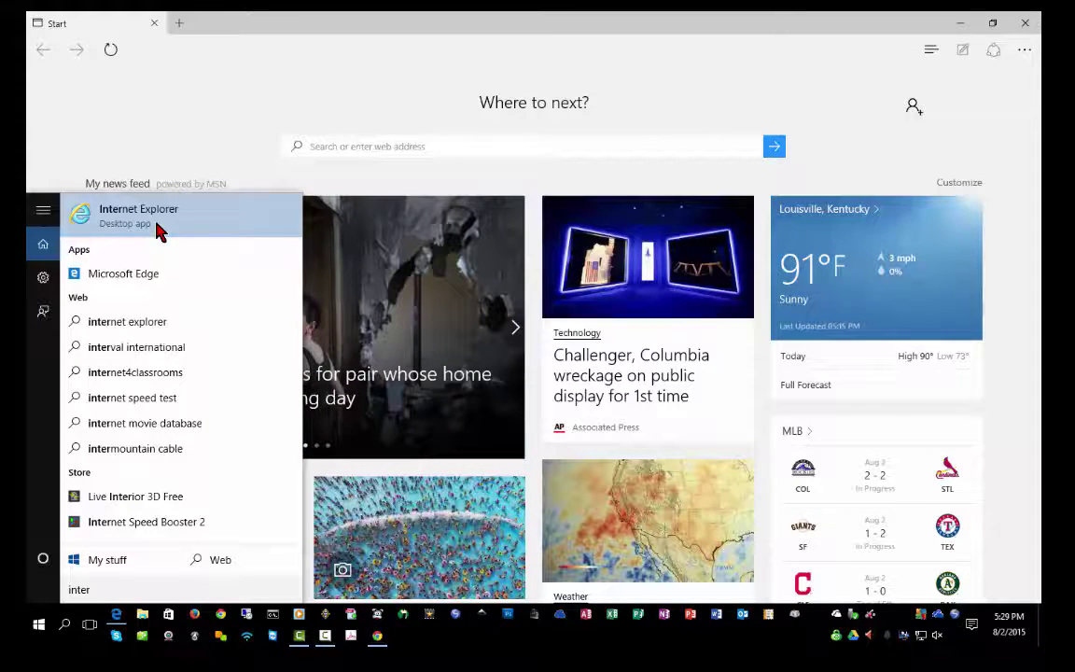
{"action": "left_click", "coordinate": [163, 107]}
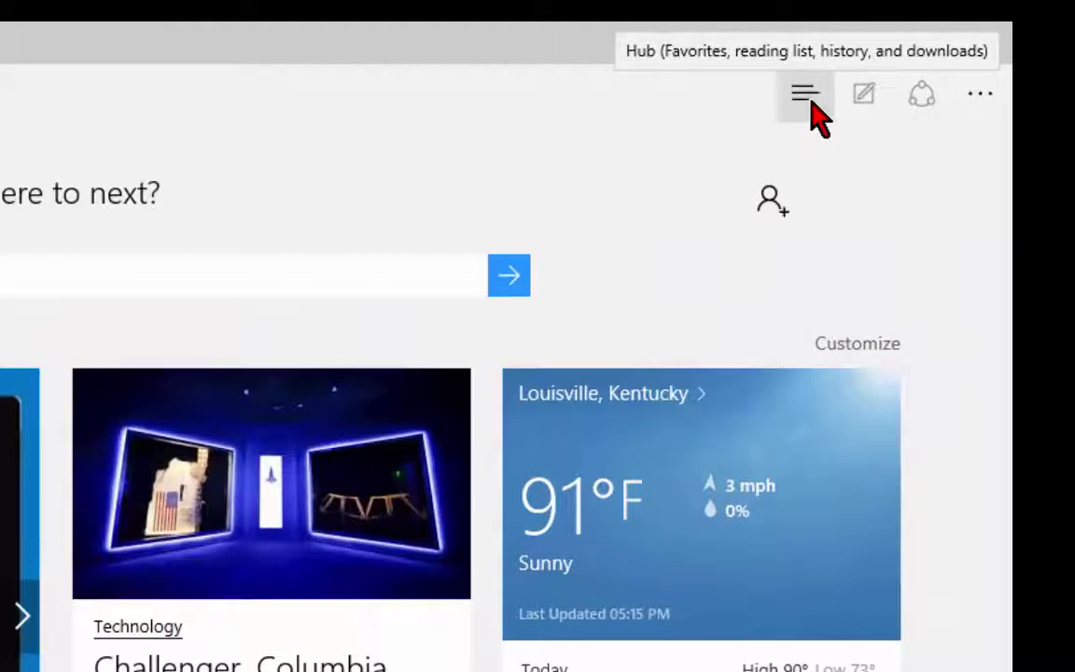
{"action": "left_click", "coordinate": [830, 87]}
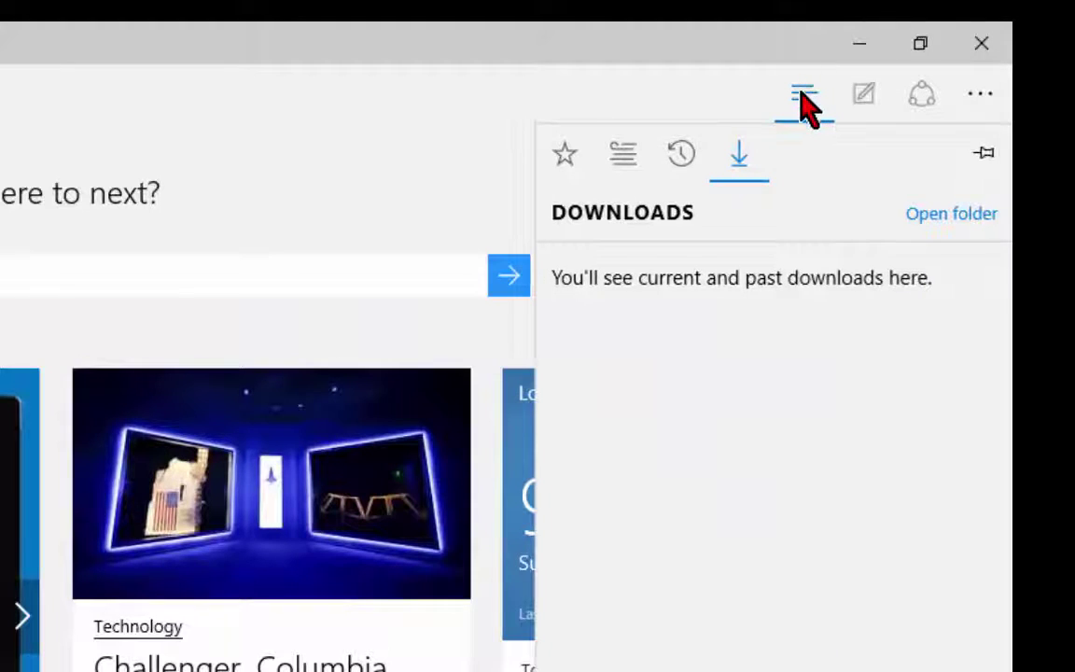
{"action": "left_click", "coordinate": [557, 168]}
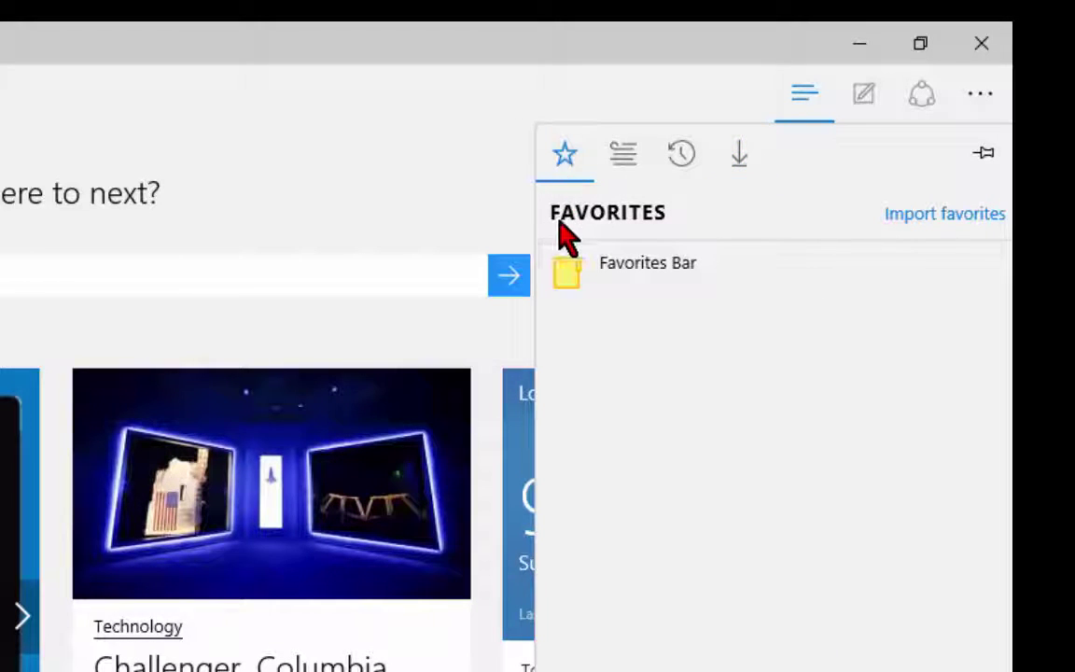
{"action": "left_click", "coordinate": [629, 174]}
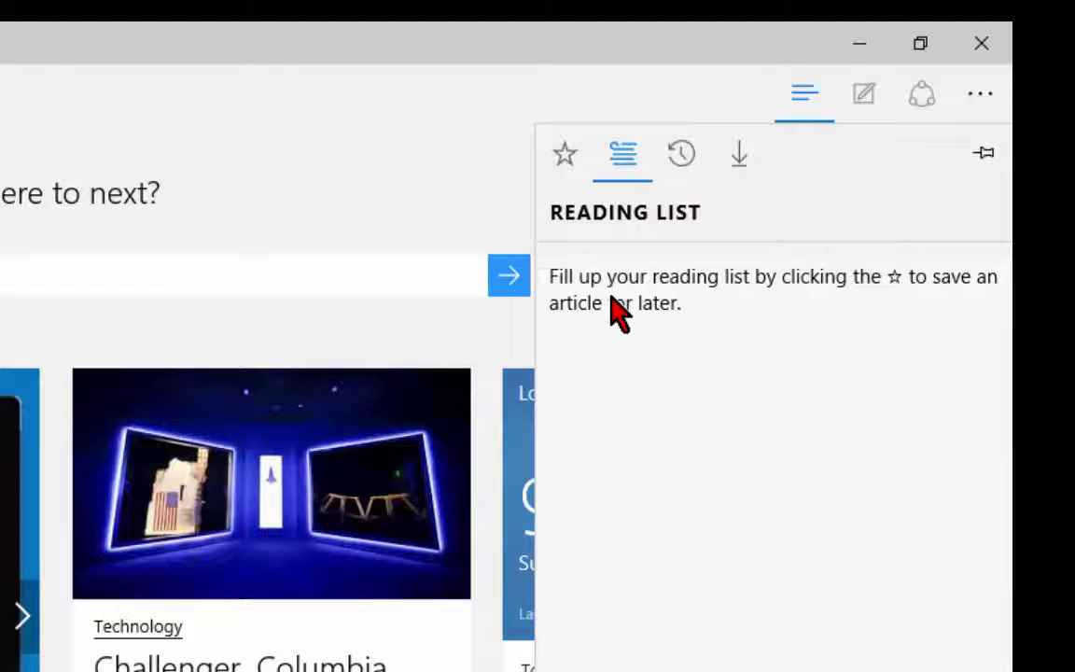
{"action": "left_click", "coordinate": [686, 157]}
{"action": "left_click", "coordinate": [738, 168]}
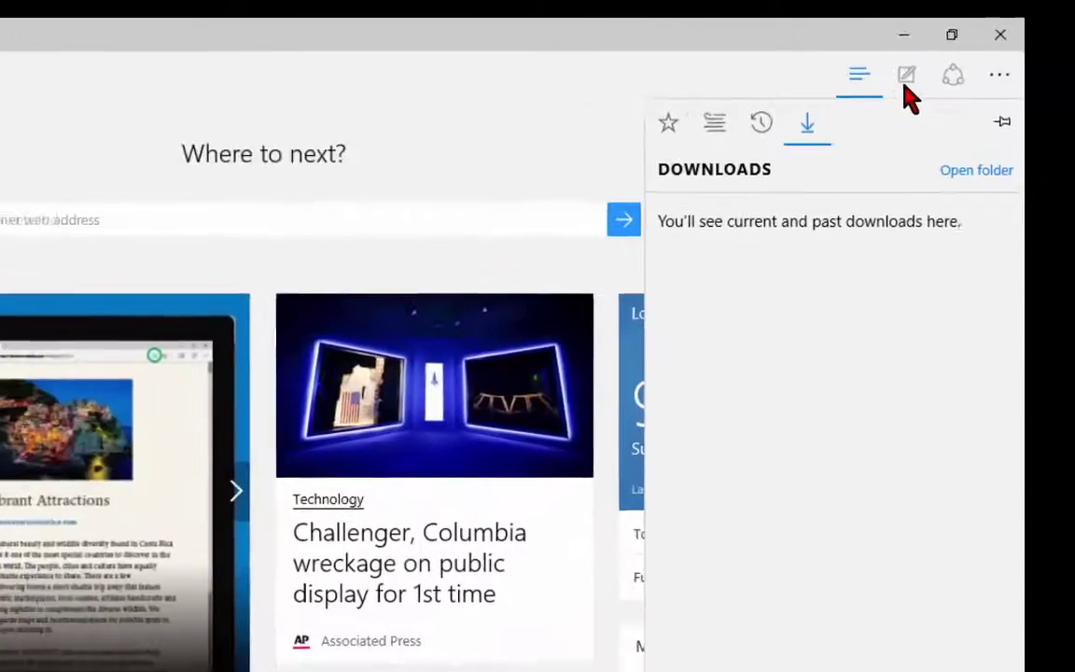
{"action": "left_click", "coordinate": [866, 119]}
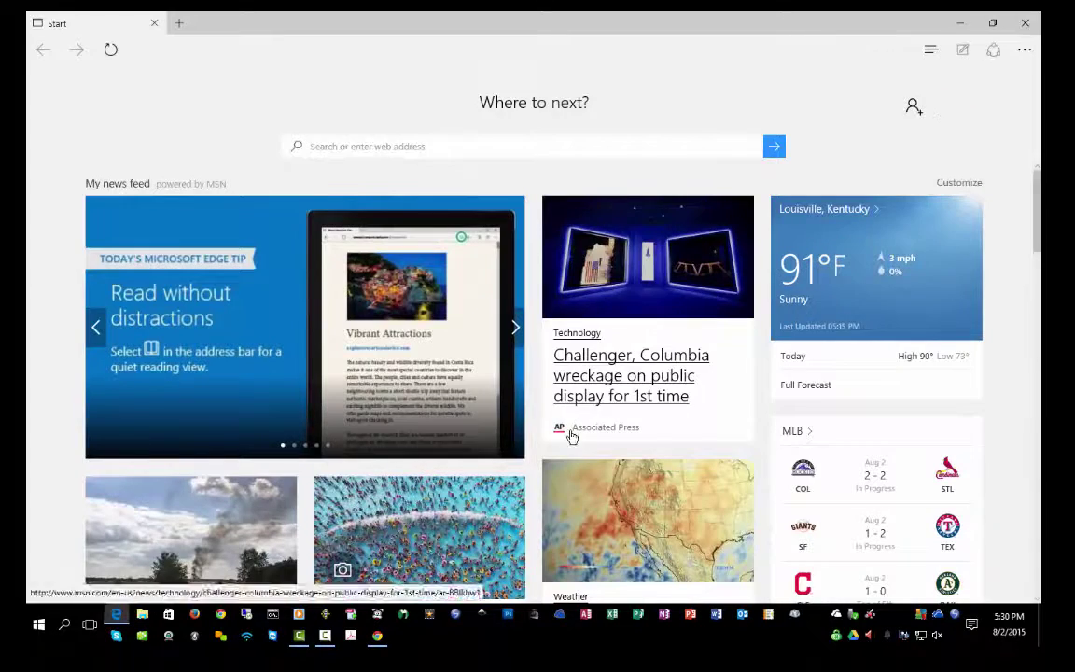
Open the Challenger, Columbia wreckage article and circle the headline's first word with the pen.
{"action": "left_click", "coordinate": [560, 375]}
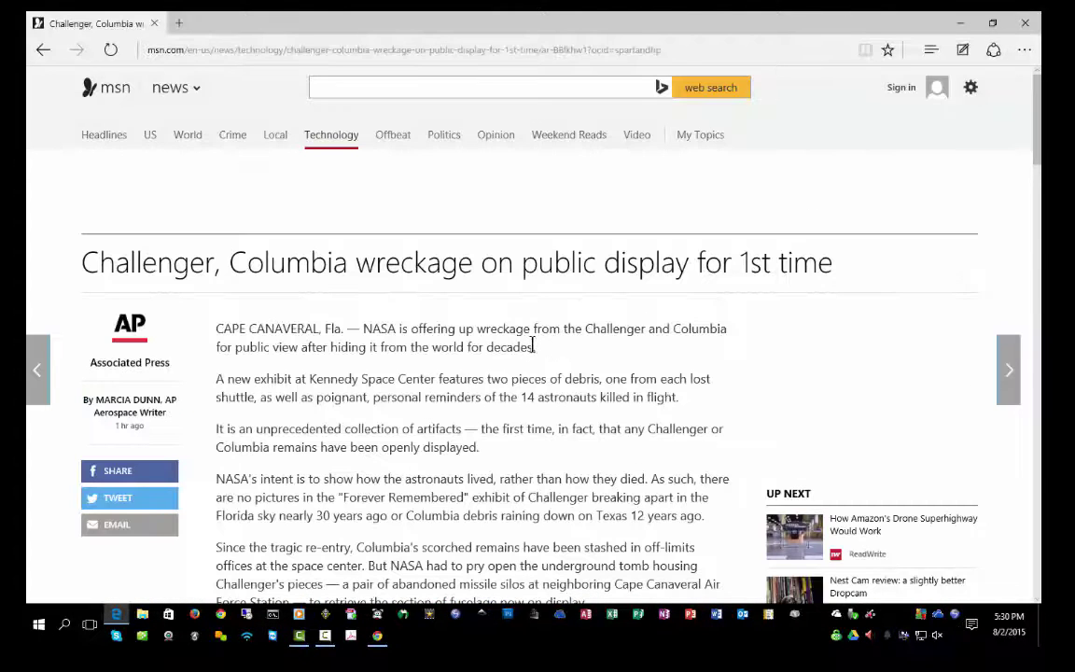
{"action": "left_click", "coordinate": [963, 52]}
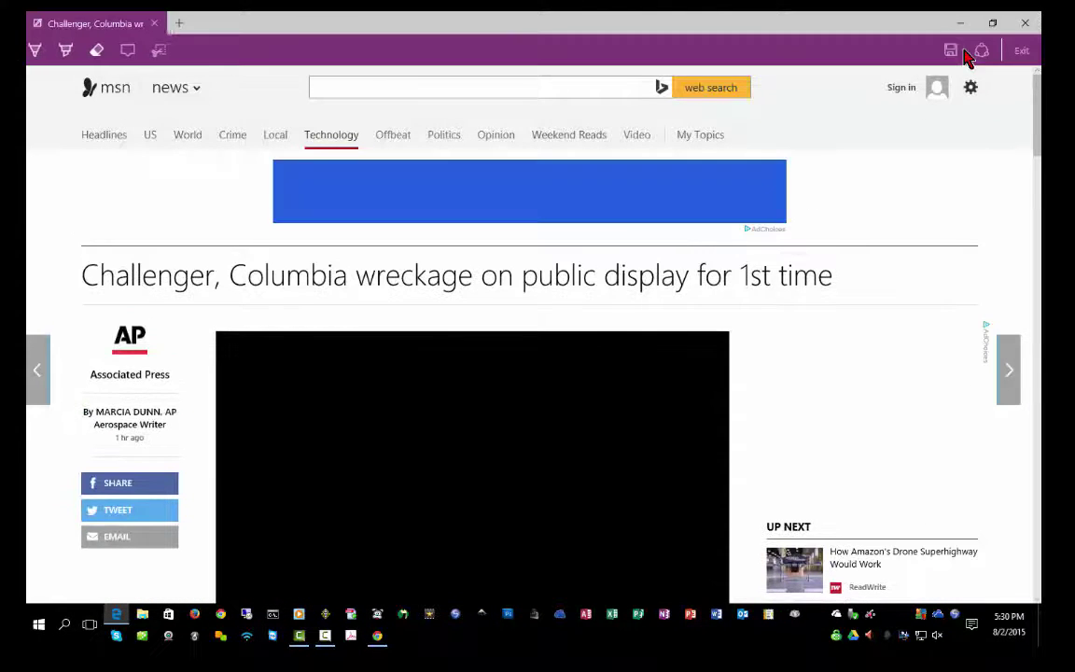
{"action": "left_click", "coordinate": [42, 49]}
{"action": "mouse_move", "coordinate": [109, 226]}
{"action": "left_mouse_down"}
{"action": "mouse_move", "coordinate": [172, 360]}
{"action": "mouse_move", "coordinate": [105, 250]}
{"action": "left_mouse_up"}
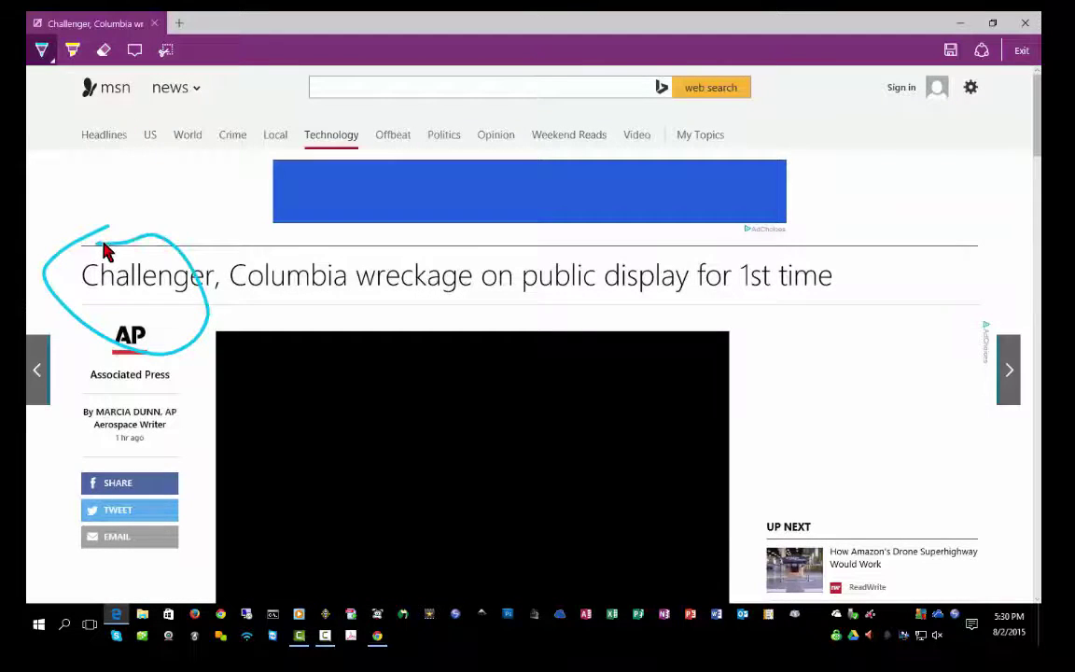
Highlight then erase 'Columbia', and add a typed note reading 'This is neat' by the headline.
{"action": "left_click", "coordinate": [73, 49]}
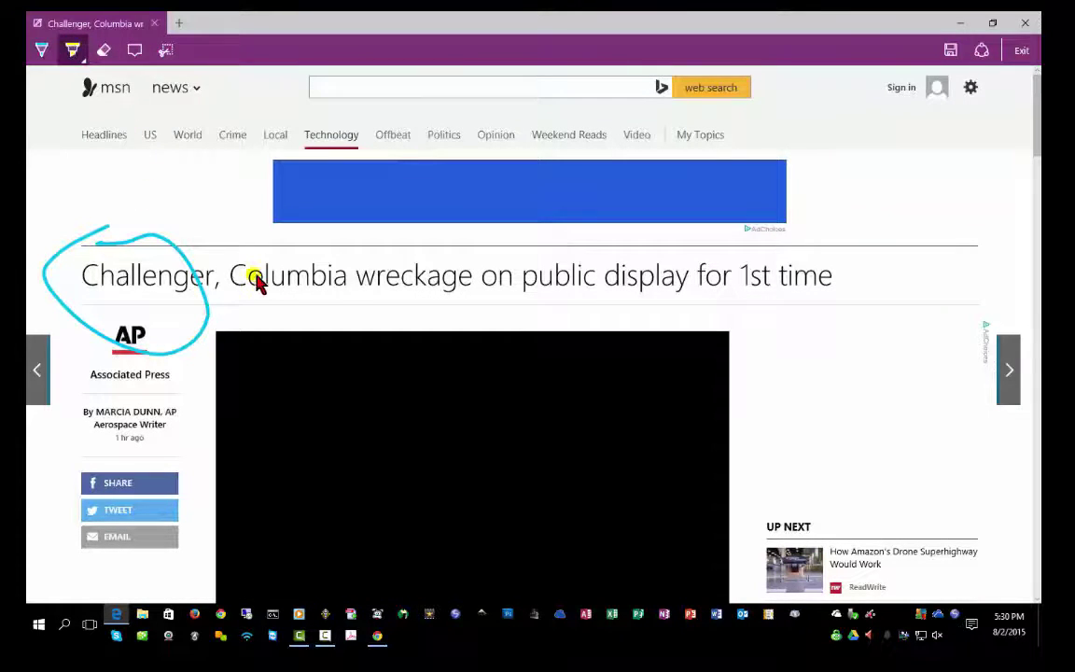
{"action": "mouse_move", "coordinate": [254, 280]}
{"action": "left_mouse_down"}
{"action": "mouse_move", "coordinate": [240, 278]}
{"action": "mouse_move", "coordinate": [299, 280]}
{"action": "left_mouse_up"}
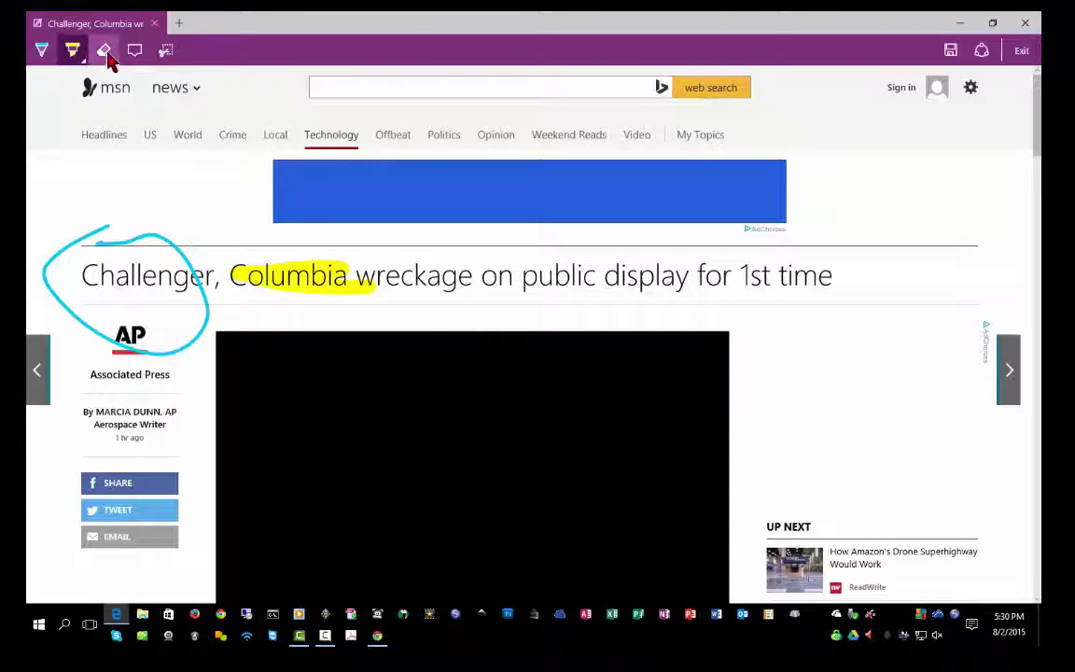
{"action": "left_click", "coordinate": [105, 52]}
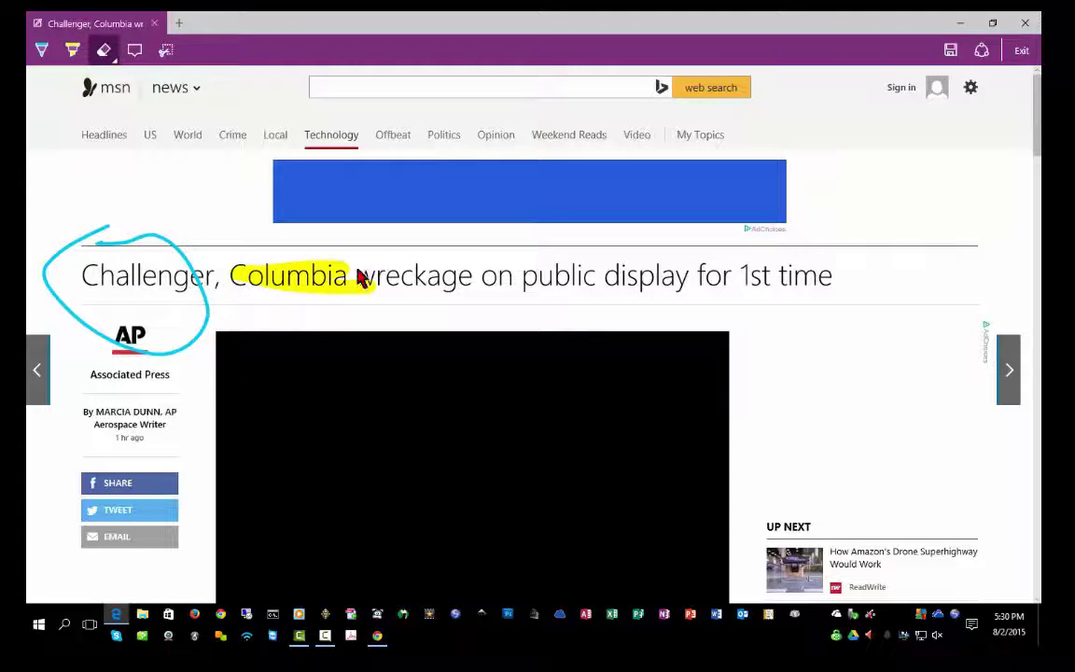
{"action": "left_click", "coordinate": [307, 292]}
{"action": "left_click", "coordinate": [134, 50]}
{"action": "left_click", "coordinate": [511, 262]}
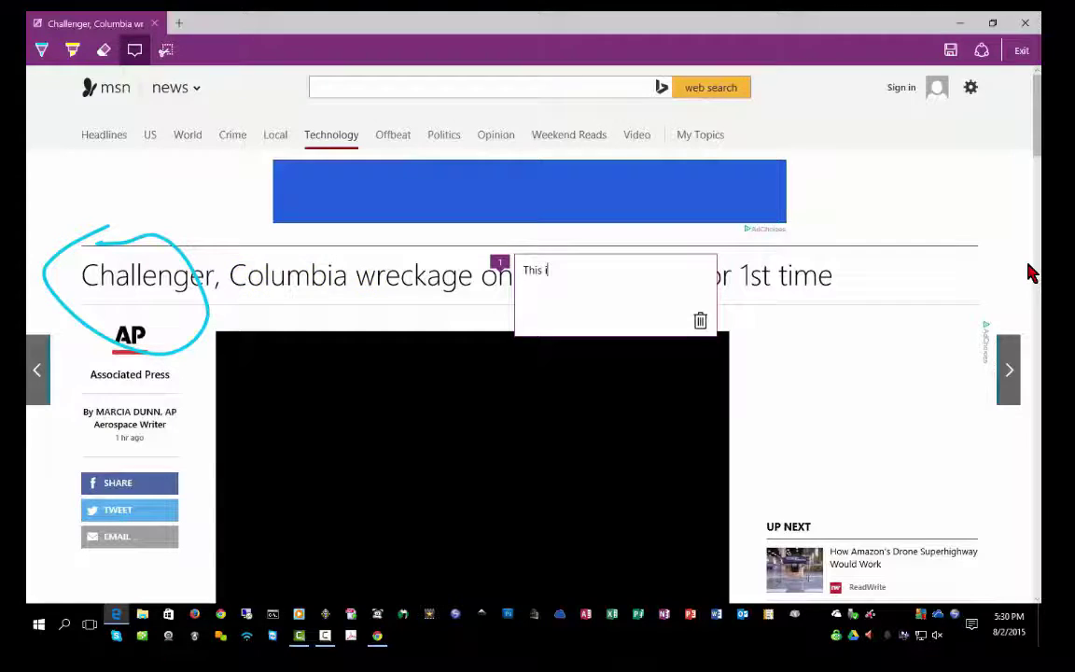
{"action": "type", "text": "This is neat"}
Clip most of the annotated page, cancel the save choices, and bring up sharing options.
{"action": "left_click", "coordinate": [166, 50]}
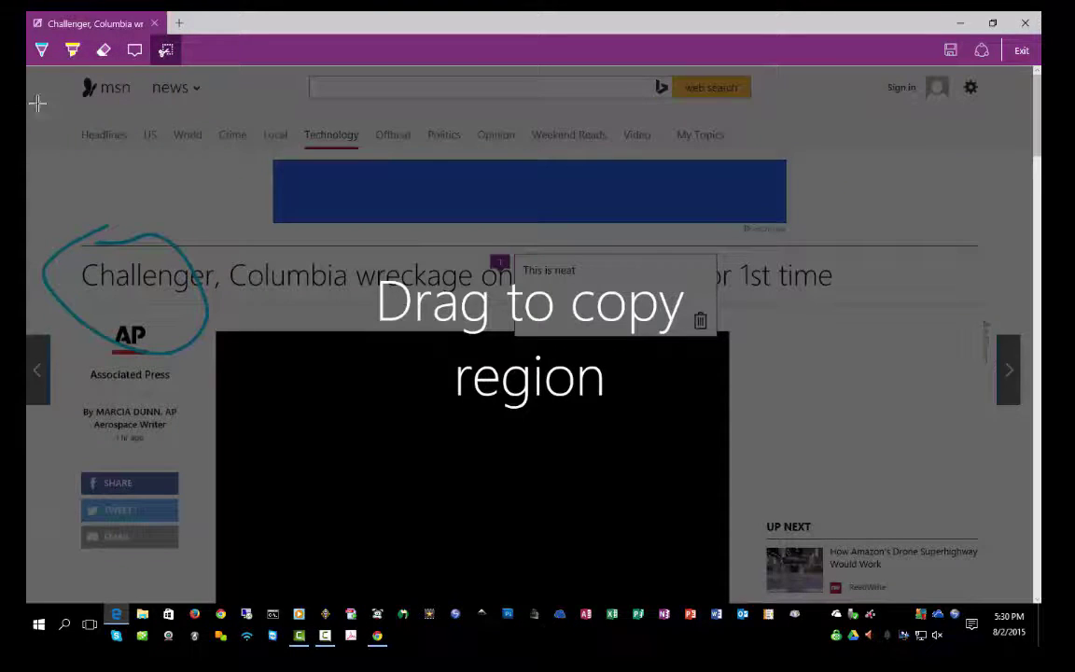
{"action": "left_click_drag", "start_coordinate": [34, 71], "coordinate": [1023, 551]}
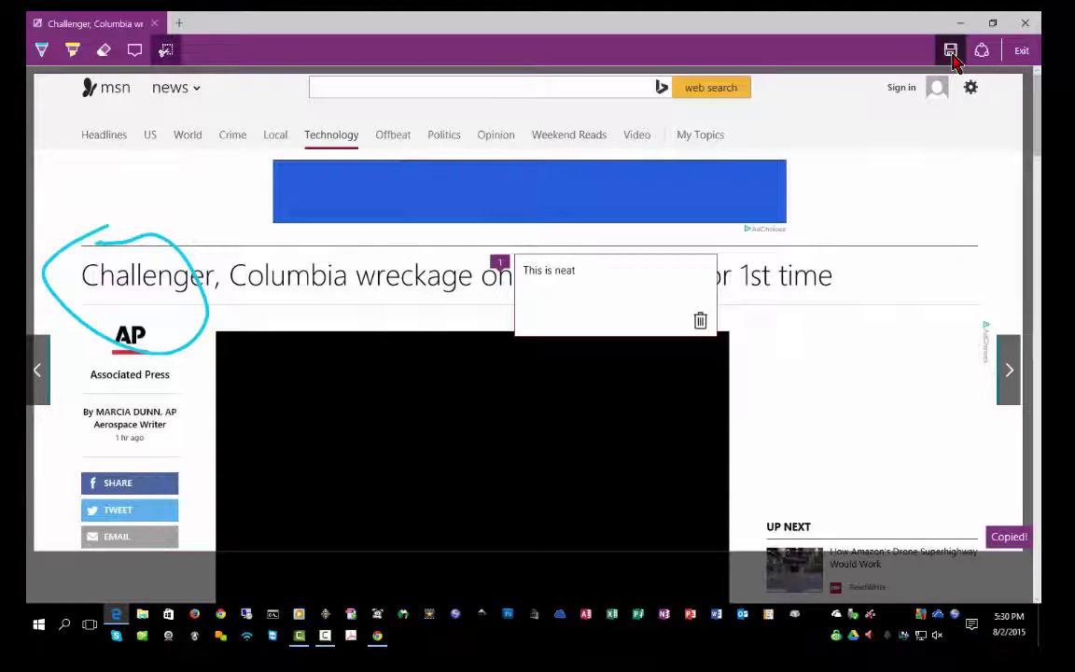
{"action": "left_click", "coordinate": [981, 49]}
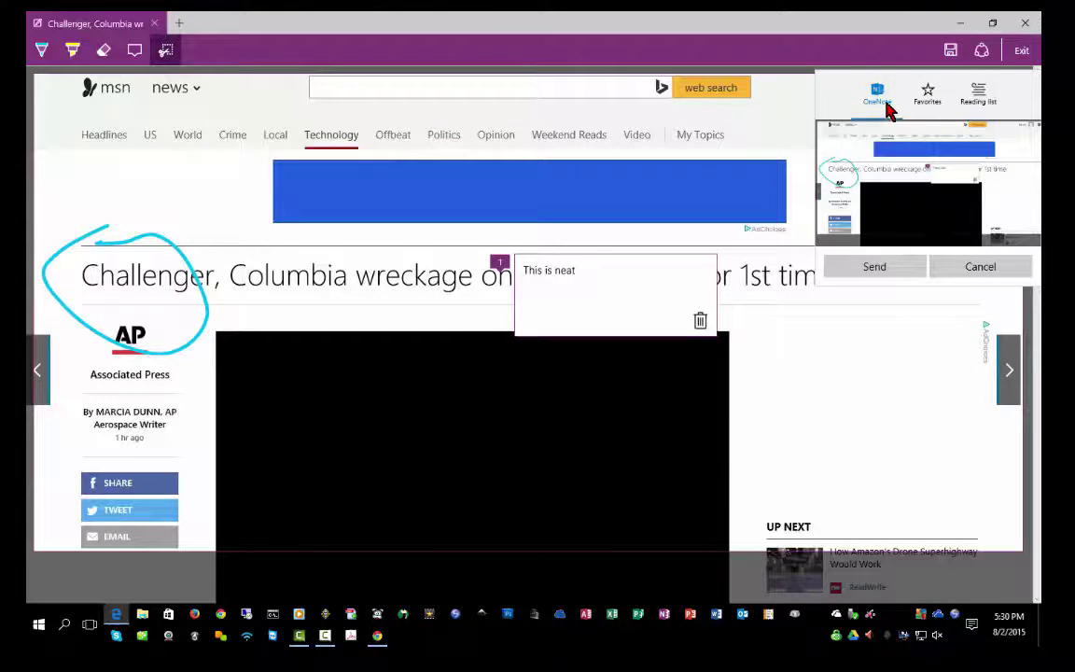
{"action": "left_click", "coordinate": [952, 58]}
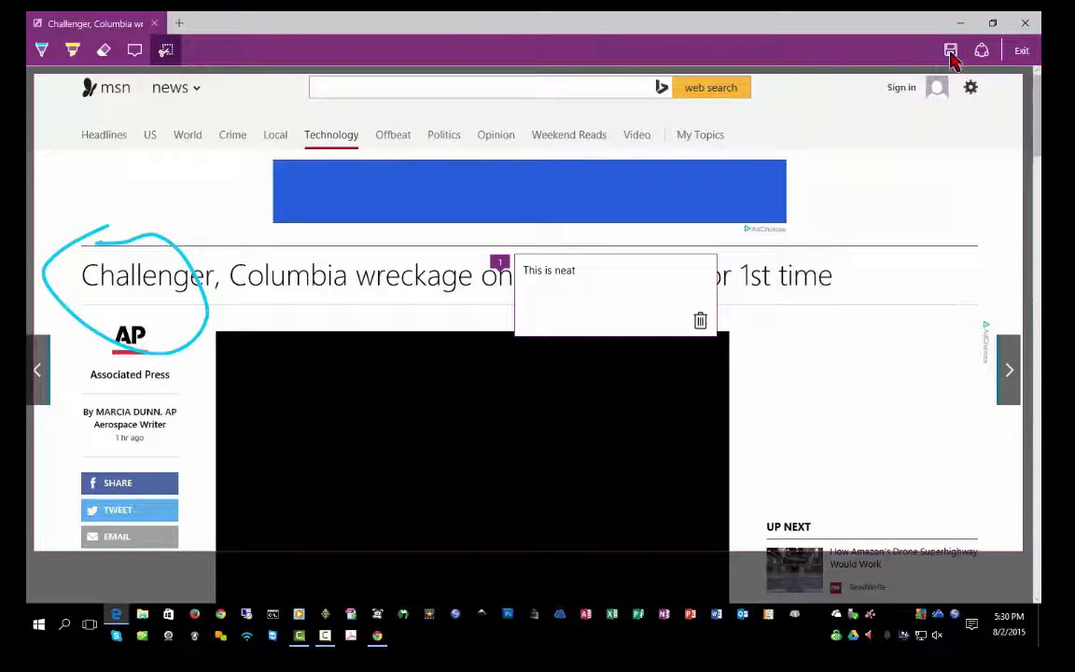
{"action": "left_click", "coordinate": [981, 50]}
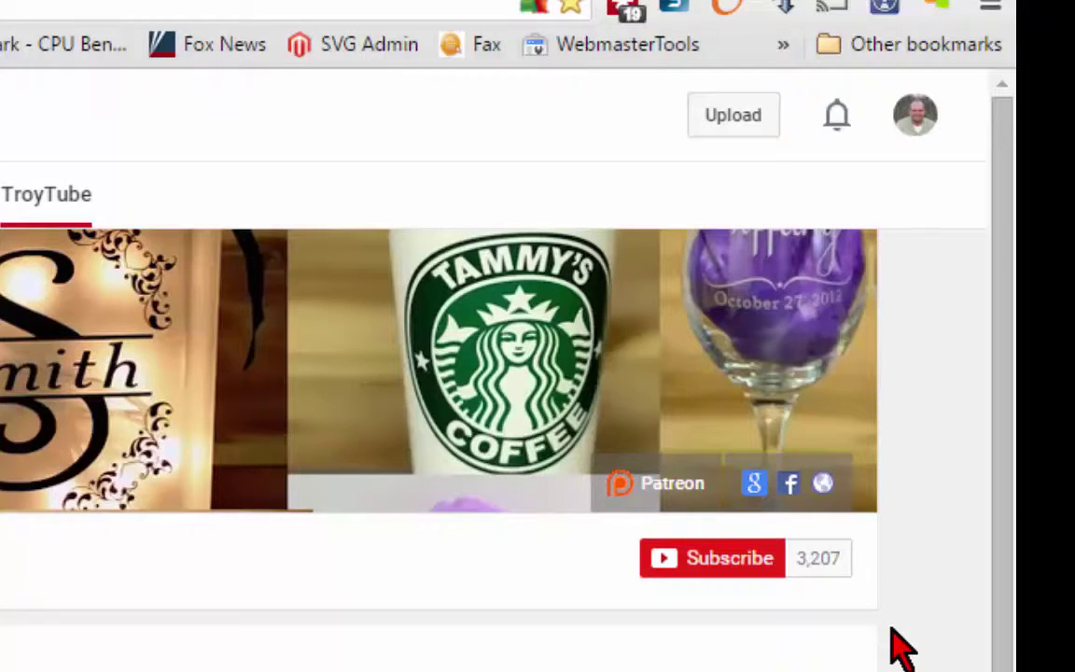
Subscribe to TroyTube and save the 'Send me all notifications for this channel' setting.
{"action": "left_click", "coordinate": [702, 562]}
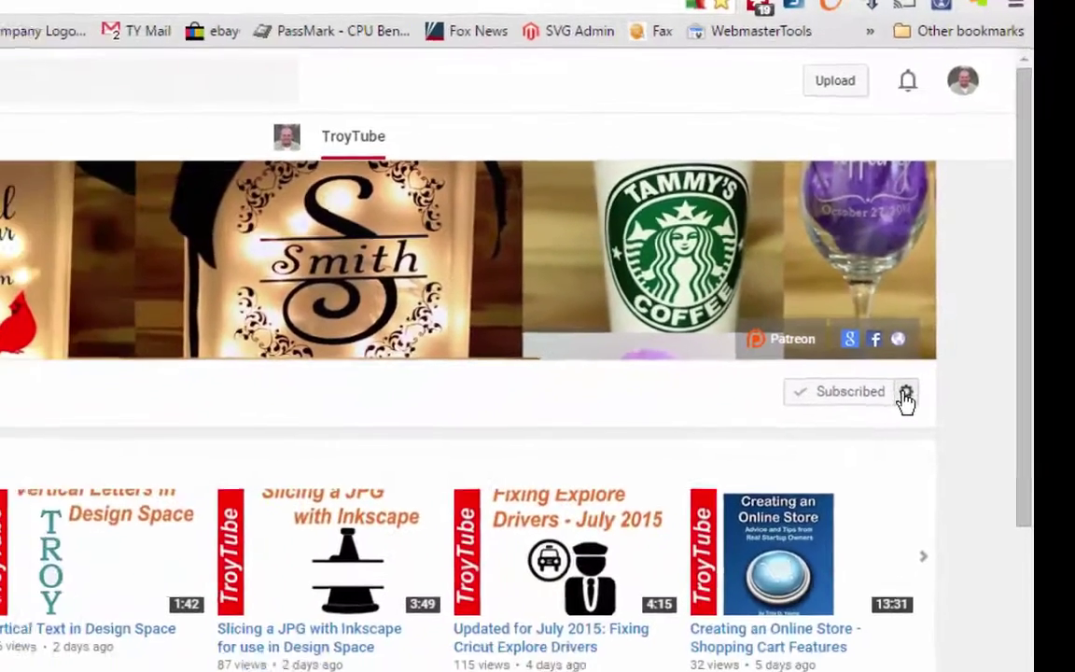
{"action": "left_click", "coordinate": [905, 393]}
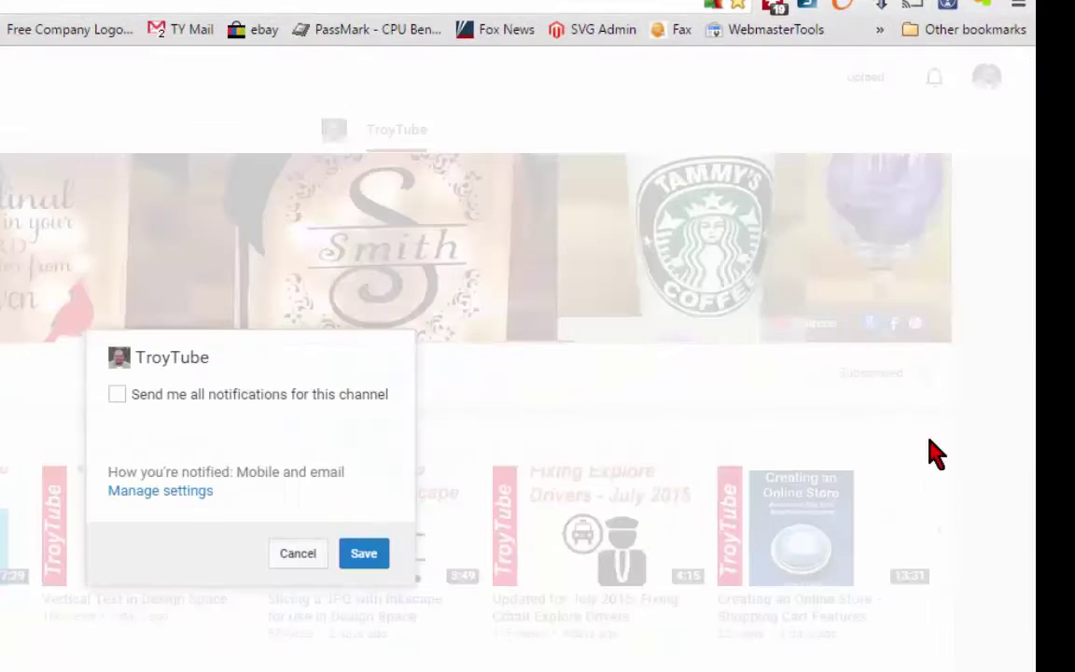
{"action": "left_click", "coordinate": [116, 395]}
{"action": "left_click", "coordinate": [364, 555]}
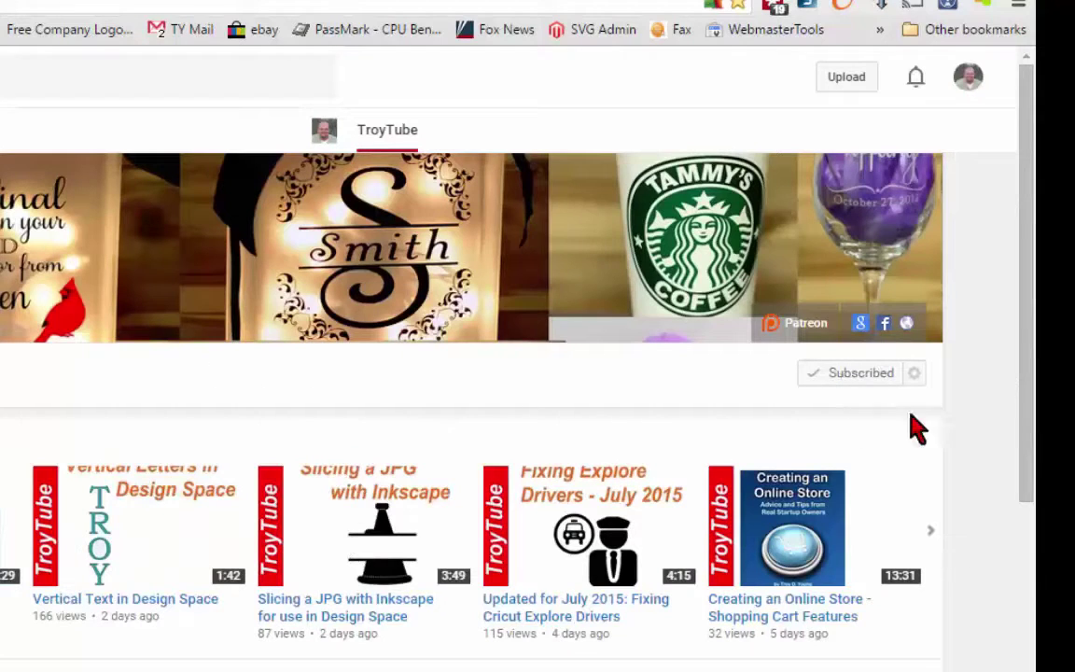